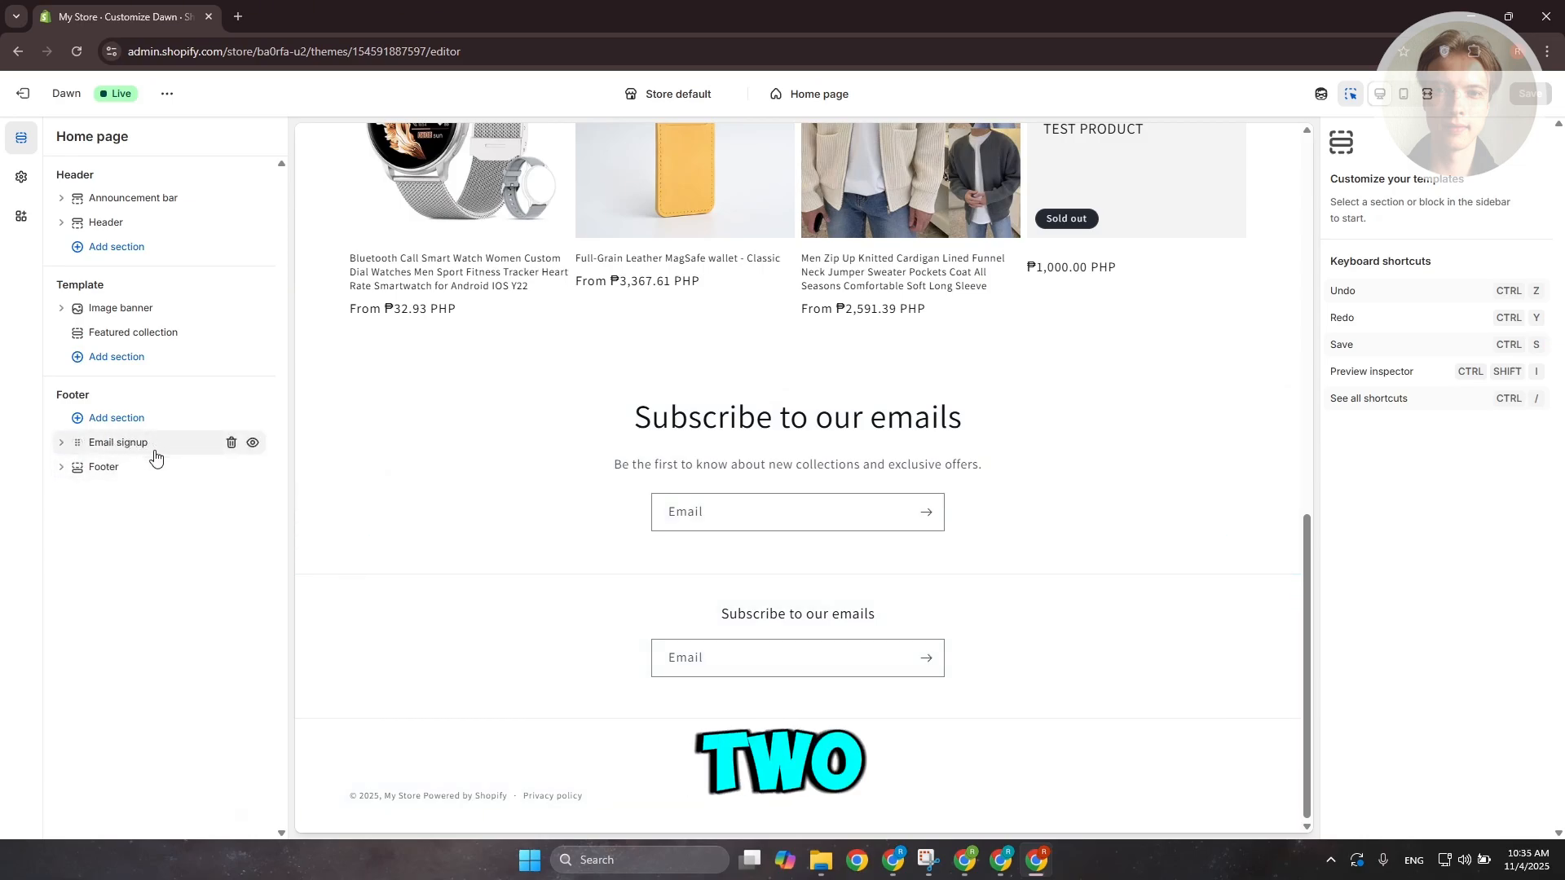
# Step: Remove the Email signup section from the footer, and check which sections and apps can be added there
pyautogui.click(230, 444)
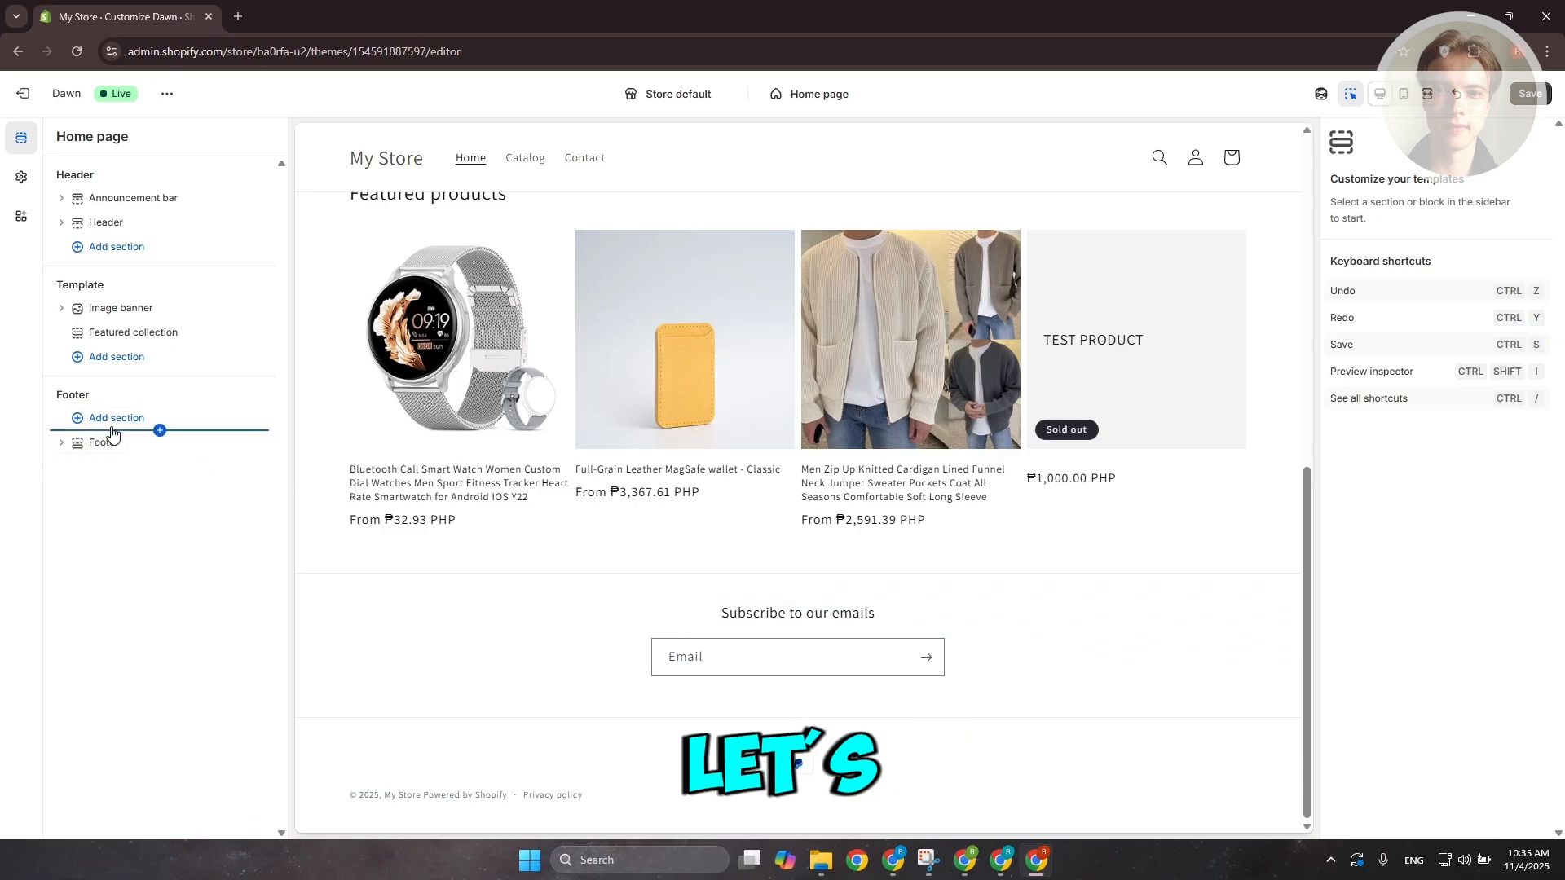
pyautogui.click(102, 427)
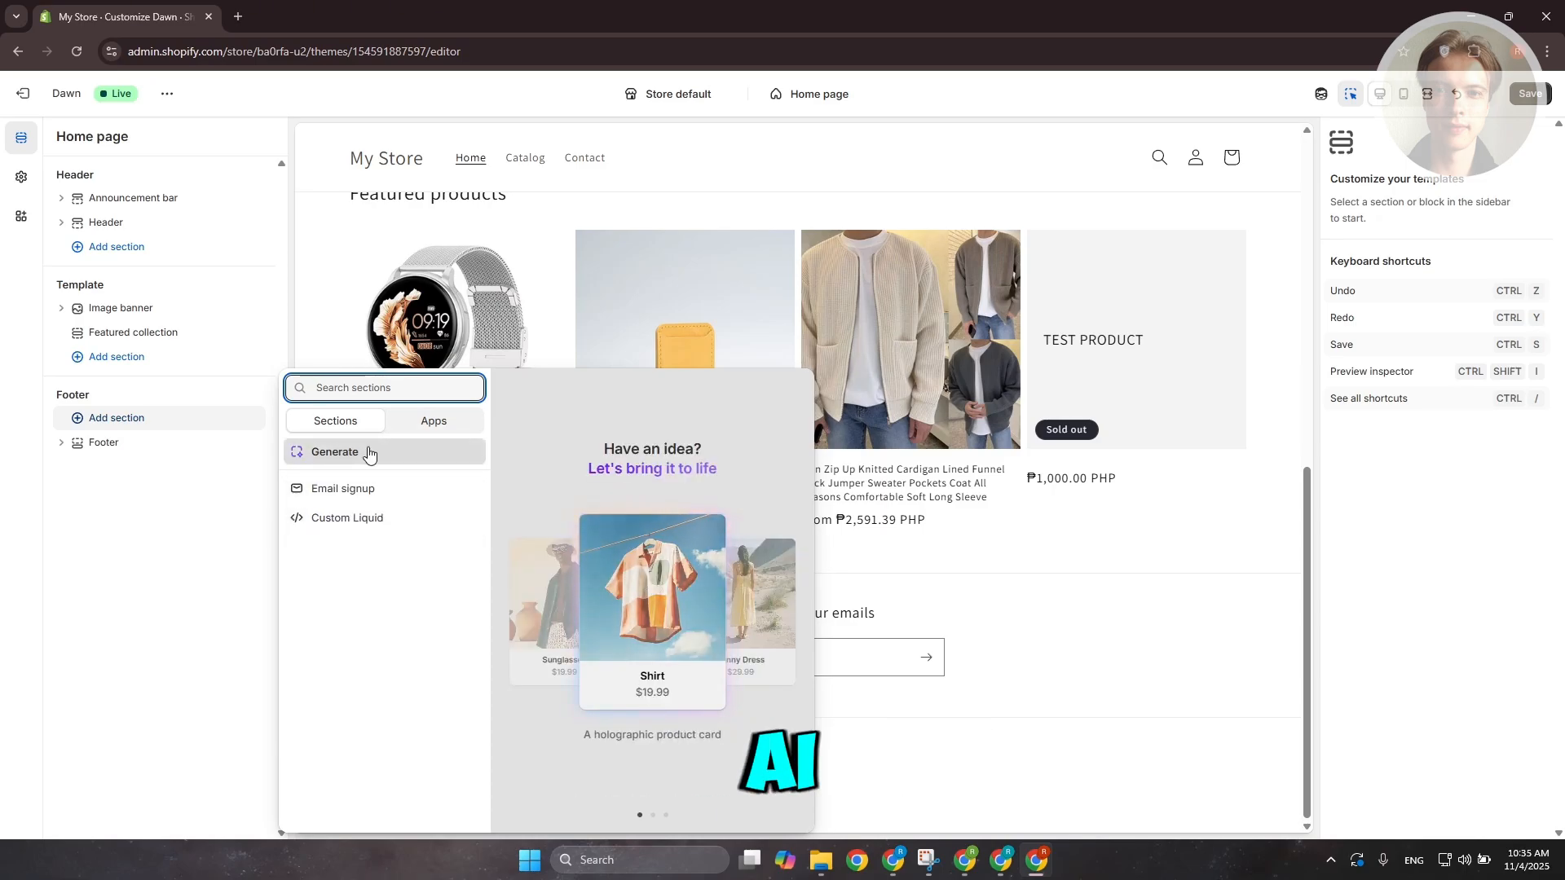
pyautogui.click(430, 422)
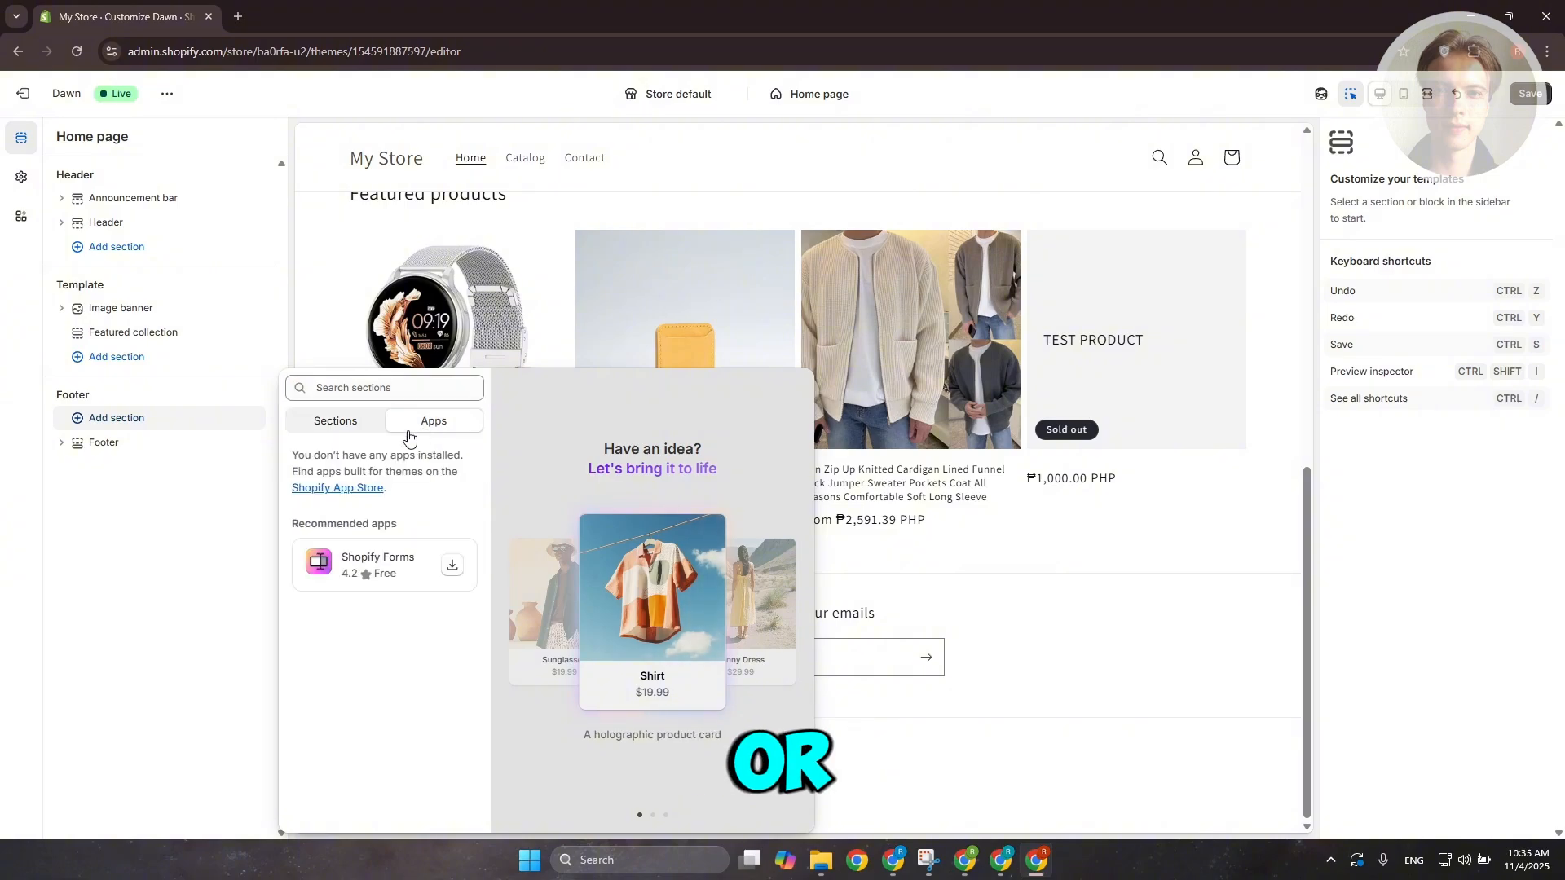
pyautogui.click(336, 423)
# Step: Add a Brand information block to the Footer section with social media icons enabled
pyautogui.click(139, 476)
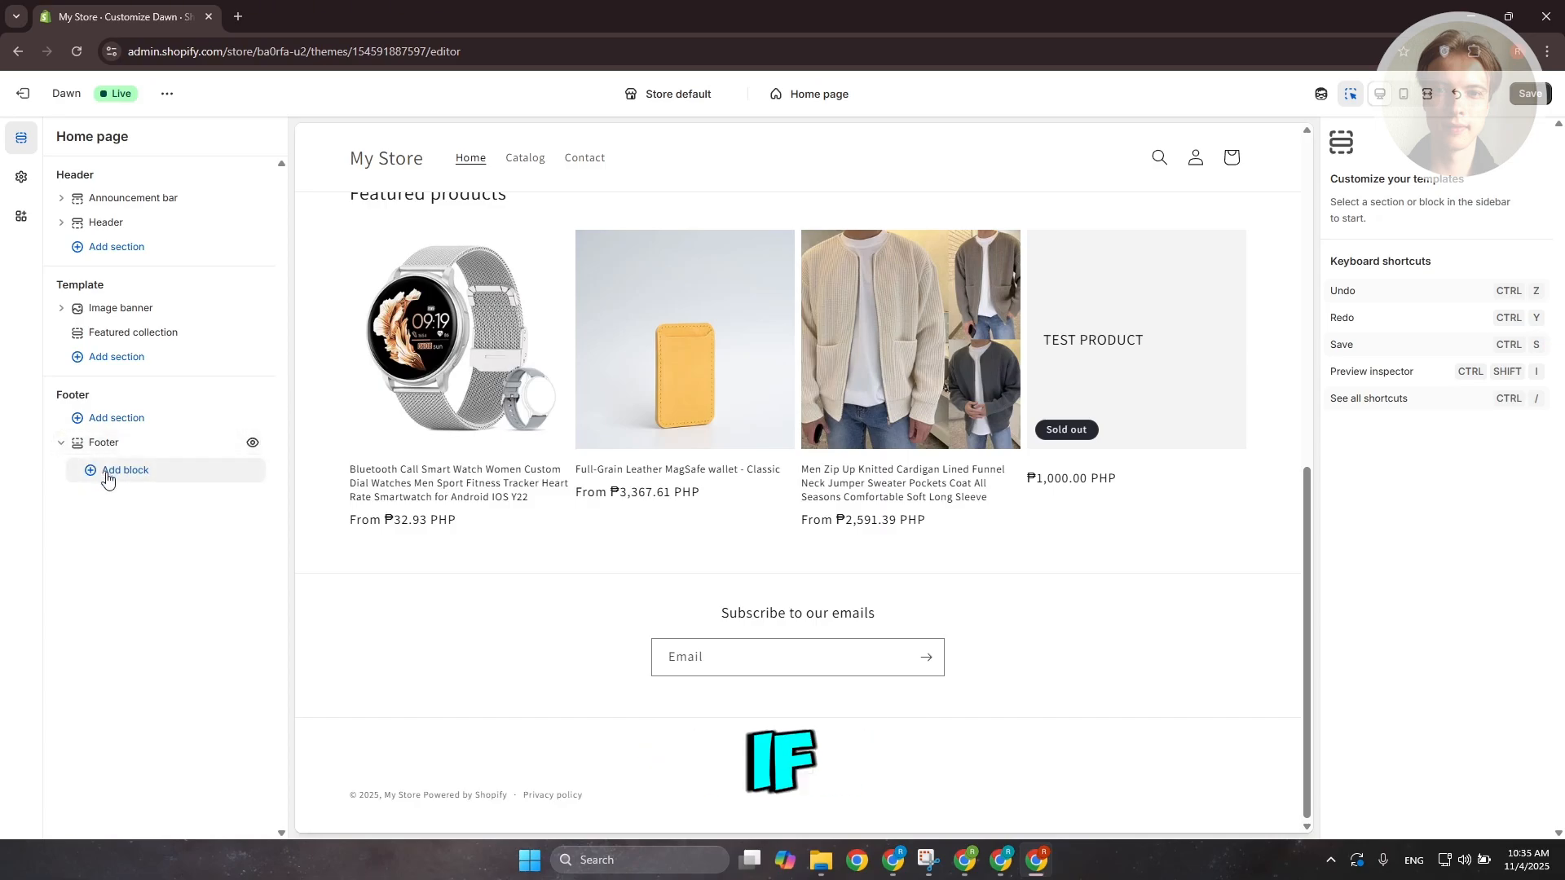
pyautogui.click(107, 472)
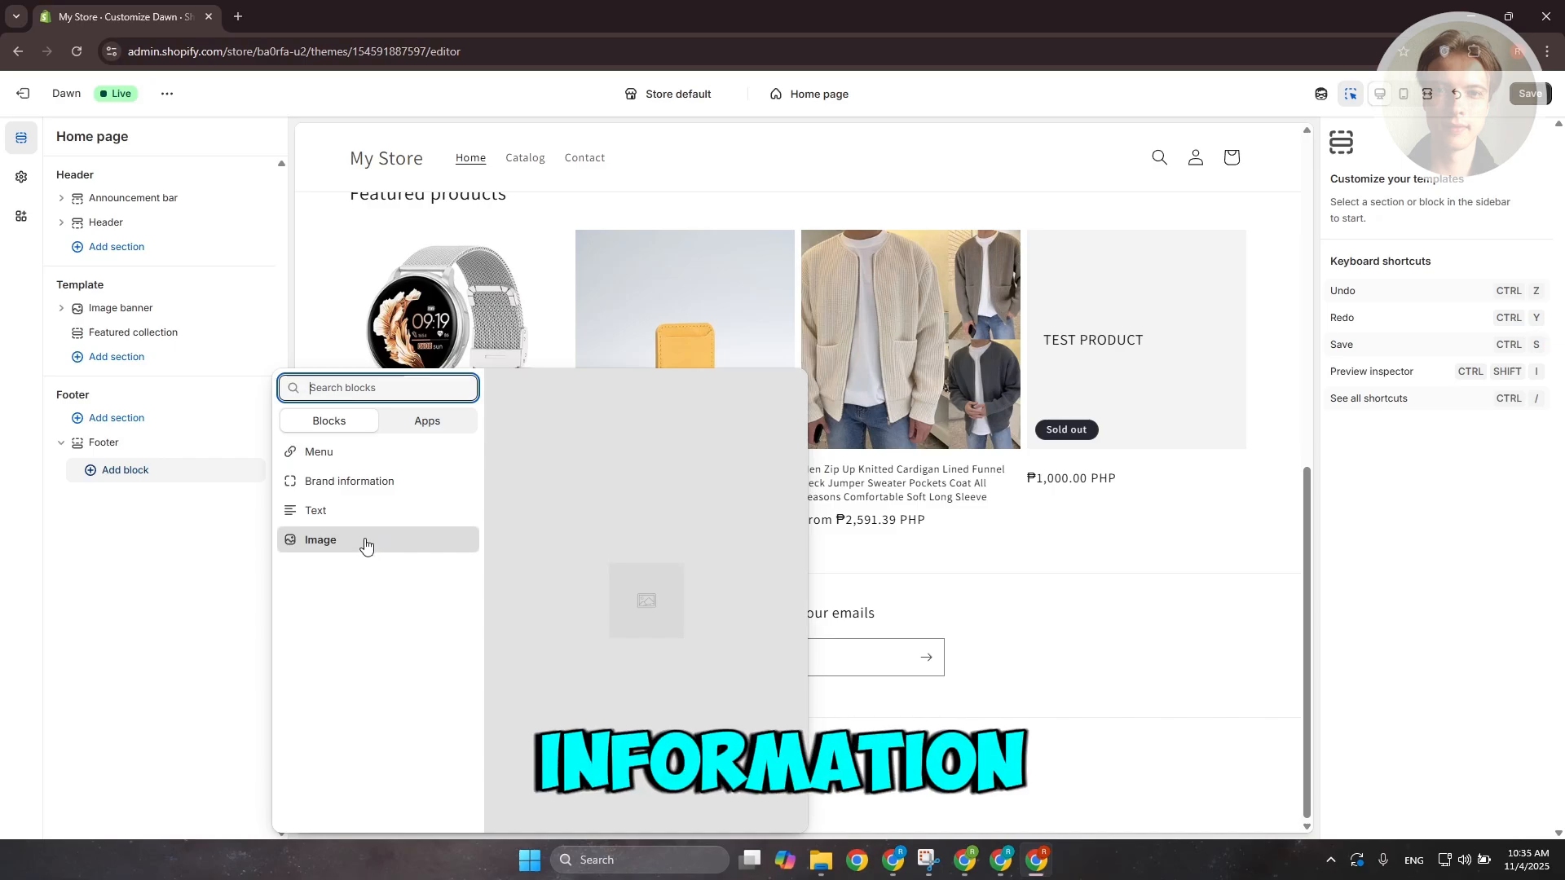
pyautogui.click(359, 481)
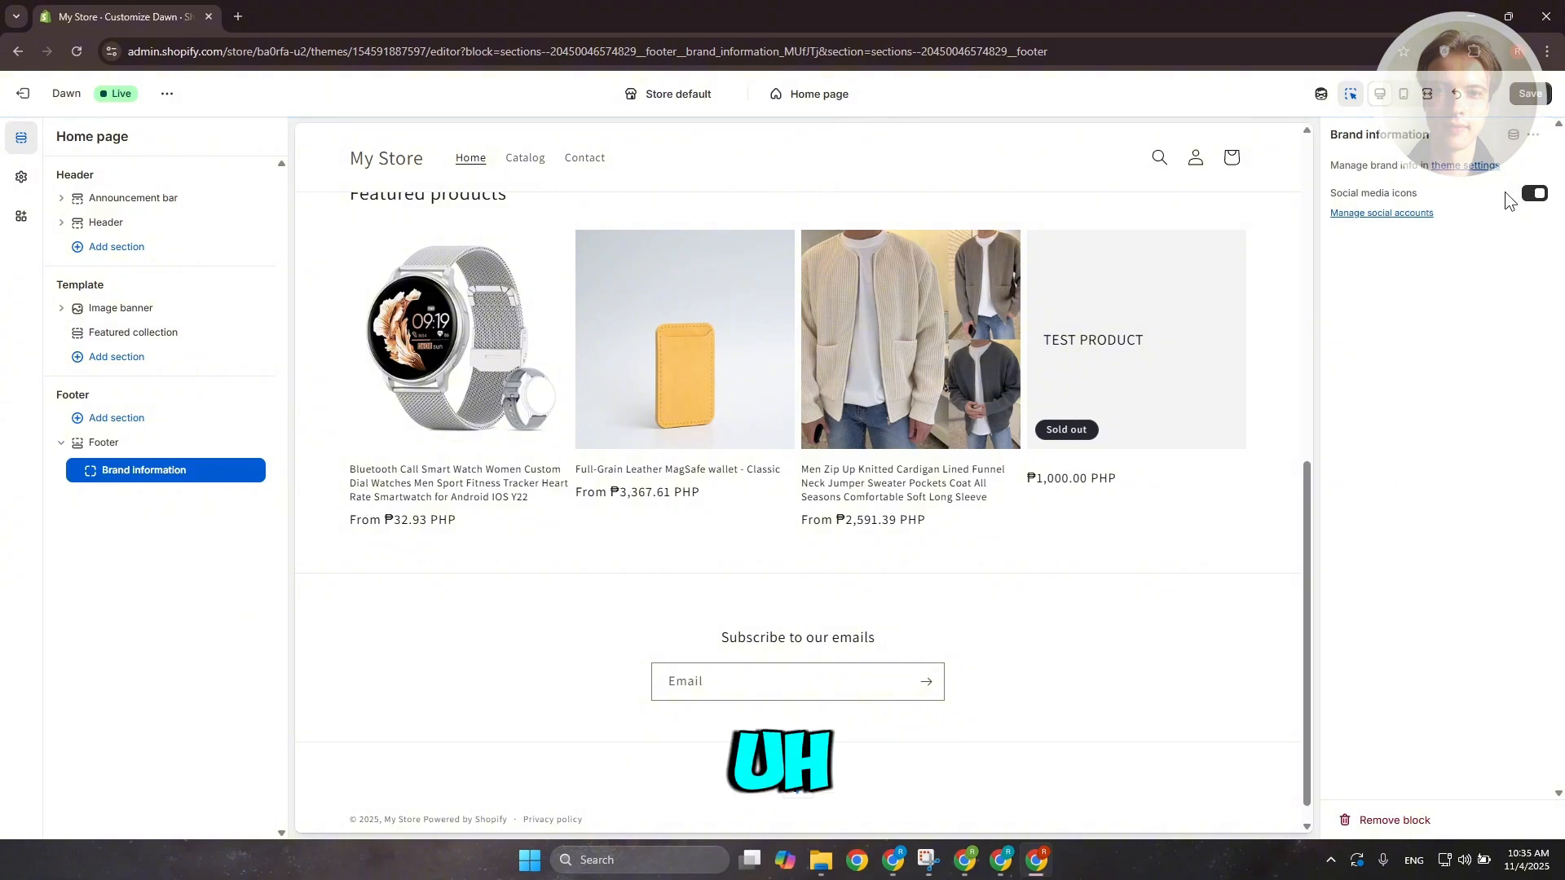
pyautogui.click(1531, 195)
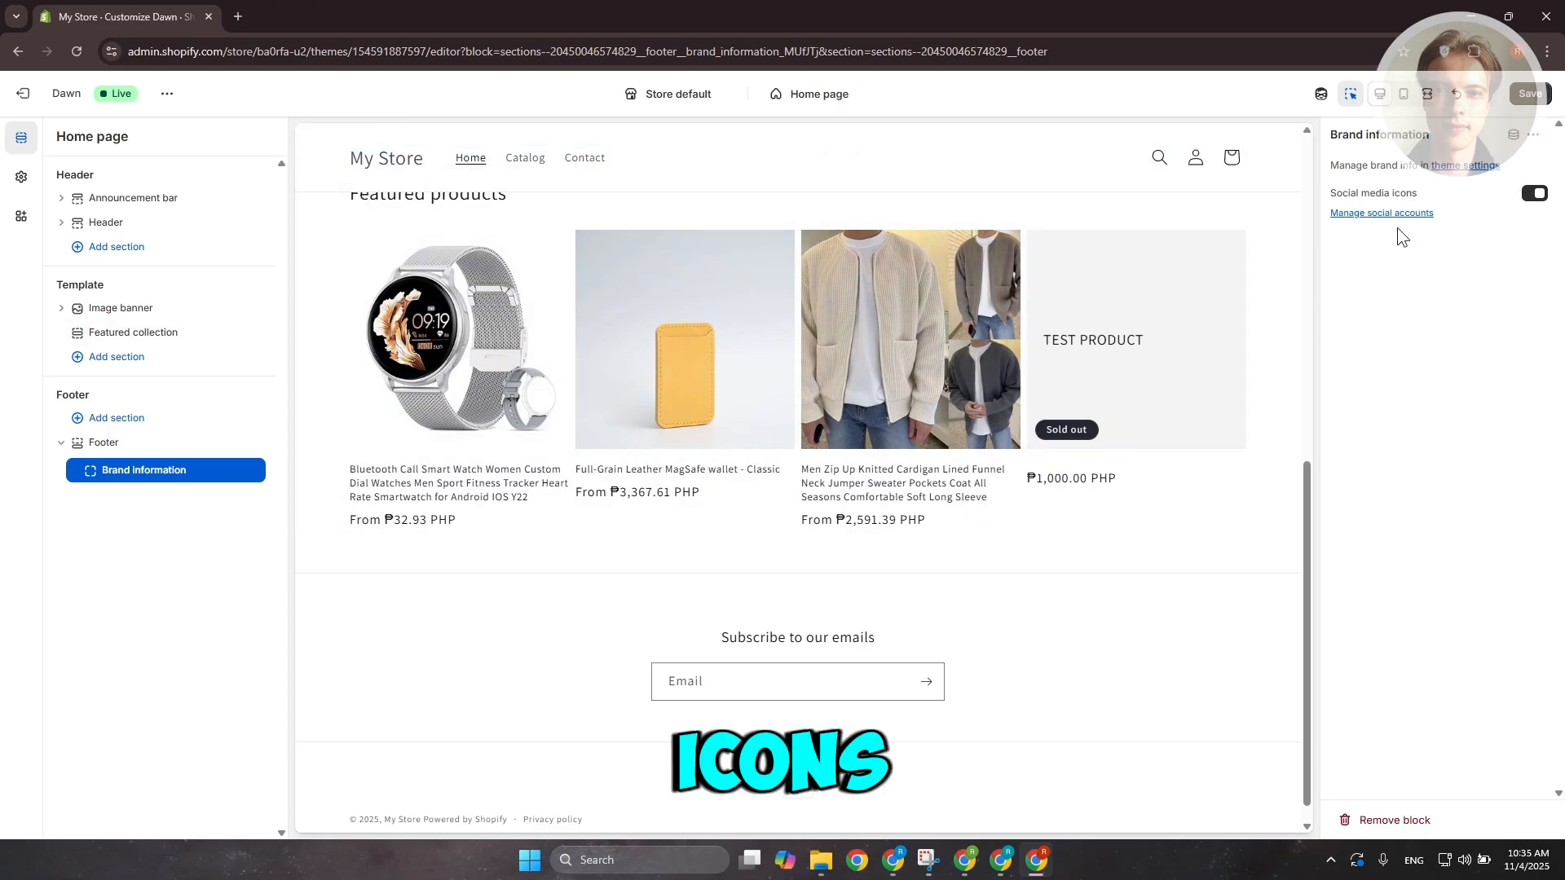
# Step: Open the theme's social media account settings and look over the link fields, starting with Facebook
pyautogui.click(1379, 213)
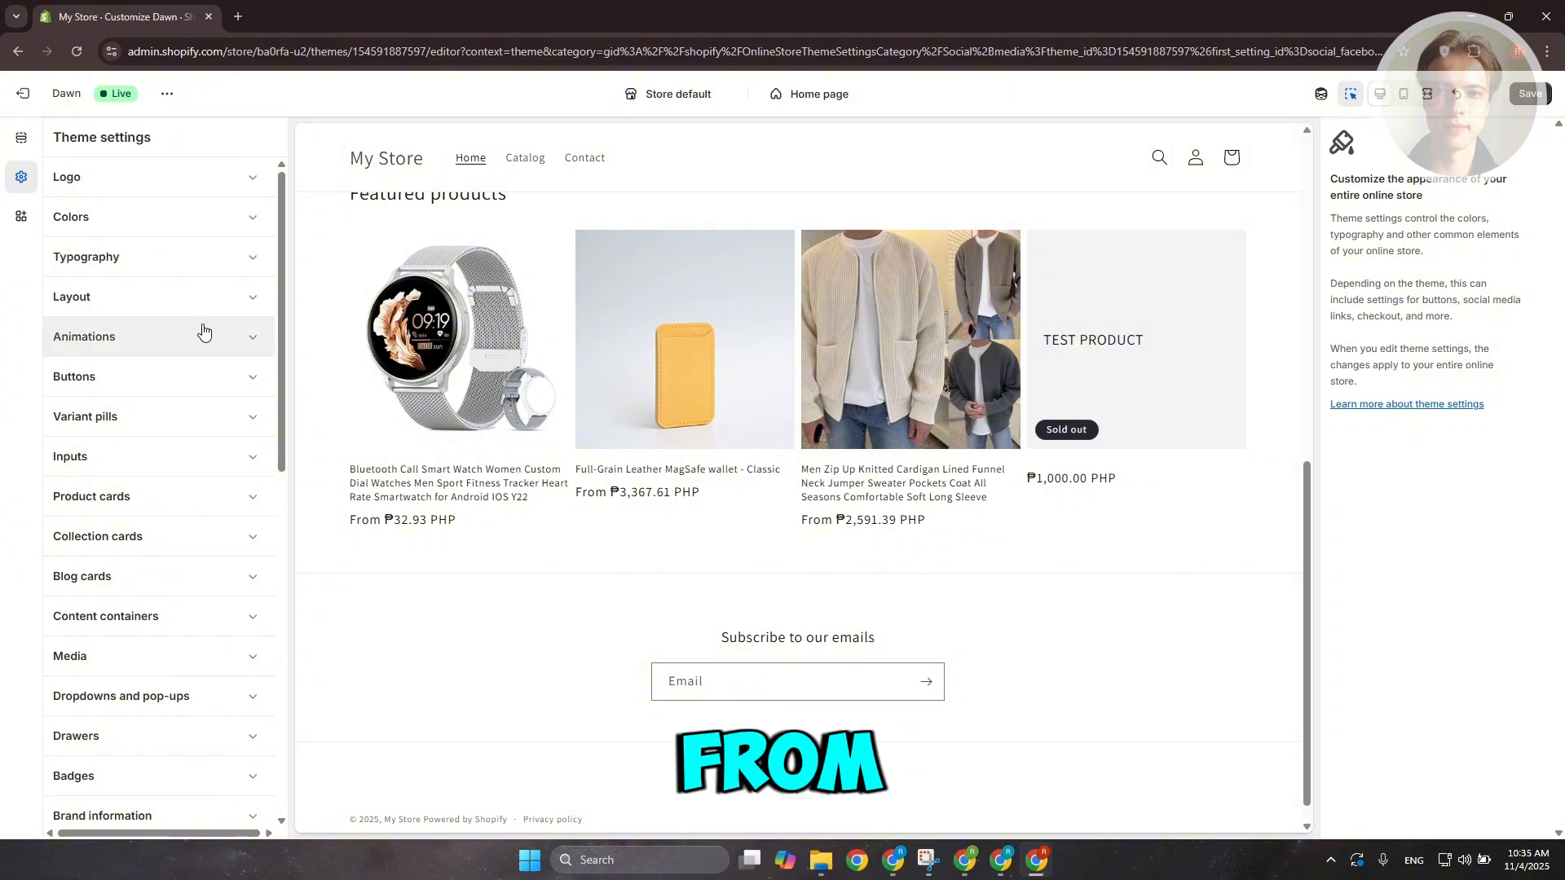
pyautogui.scroll(-1, 207, 330)
pyautogui.scroll(-5, 211, 333)
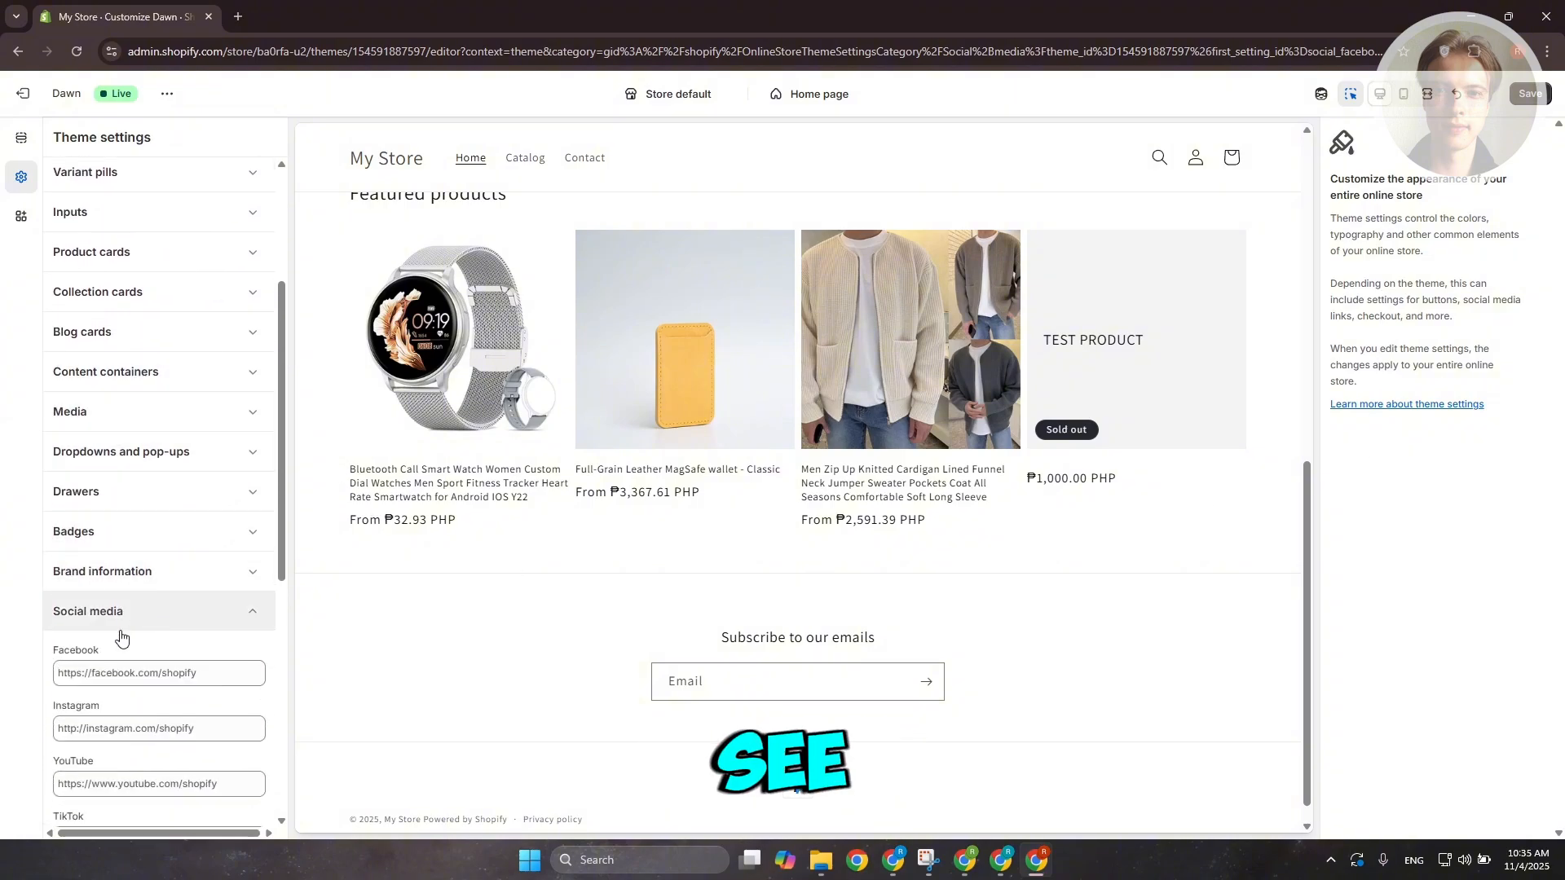
pyautogui.scroll(-2, 147, 396)
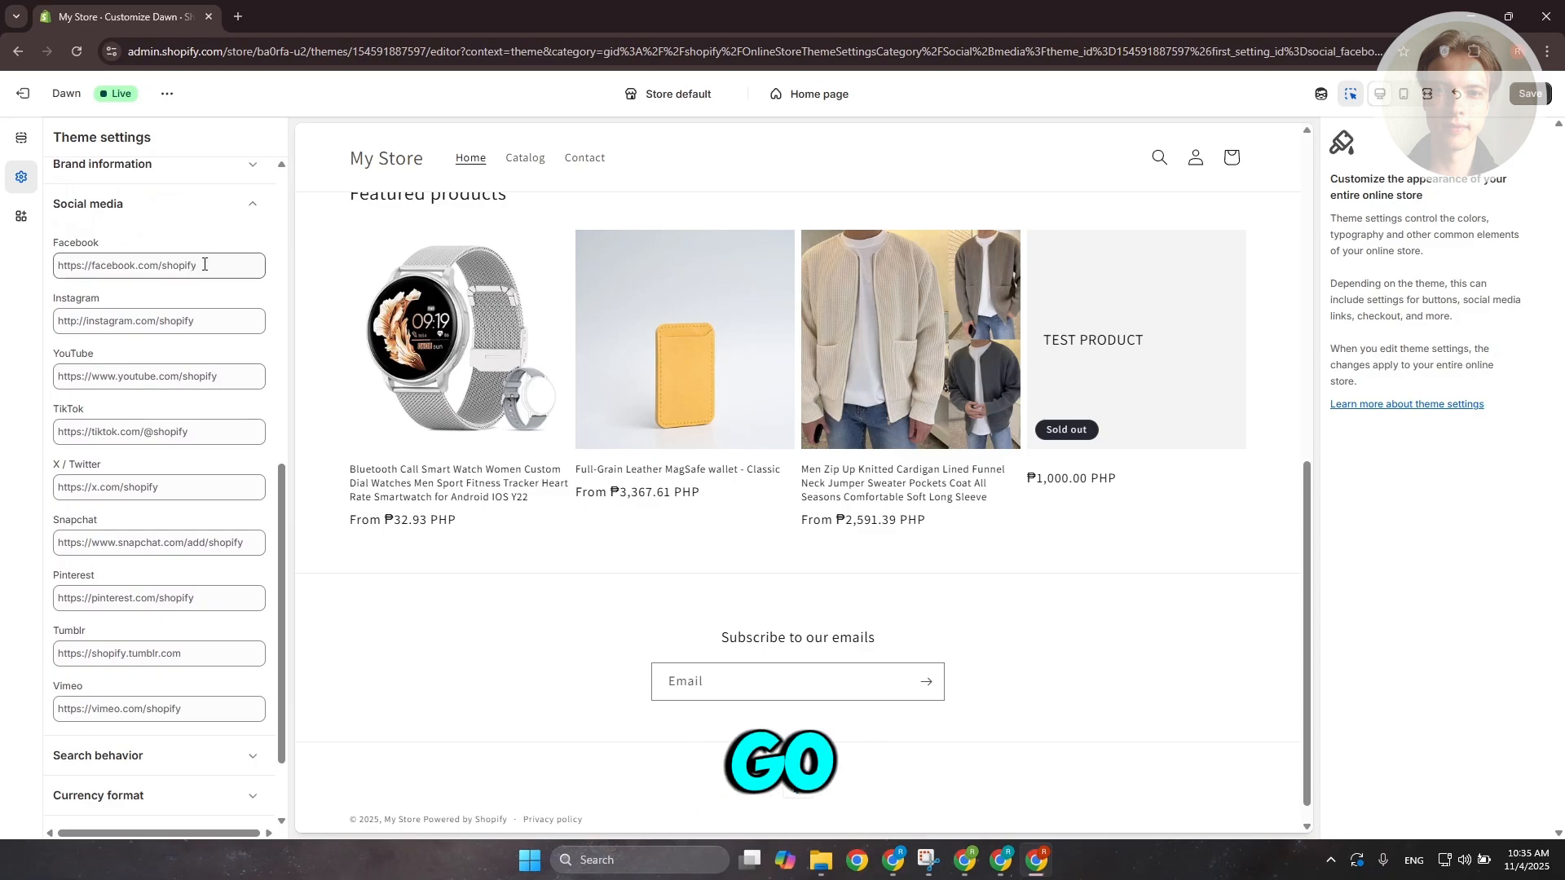
pyautogui.click(110, 258)
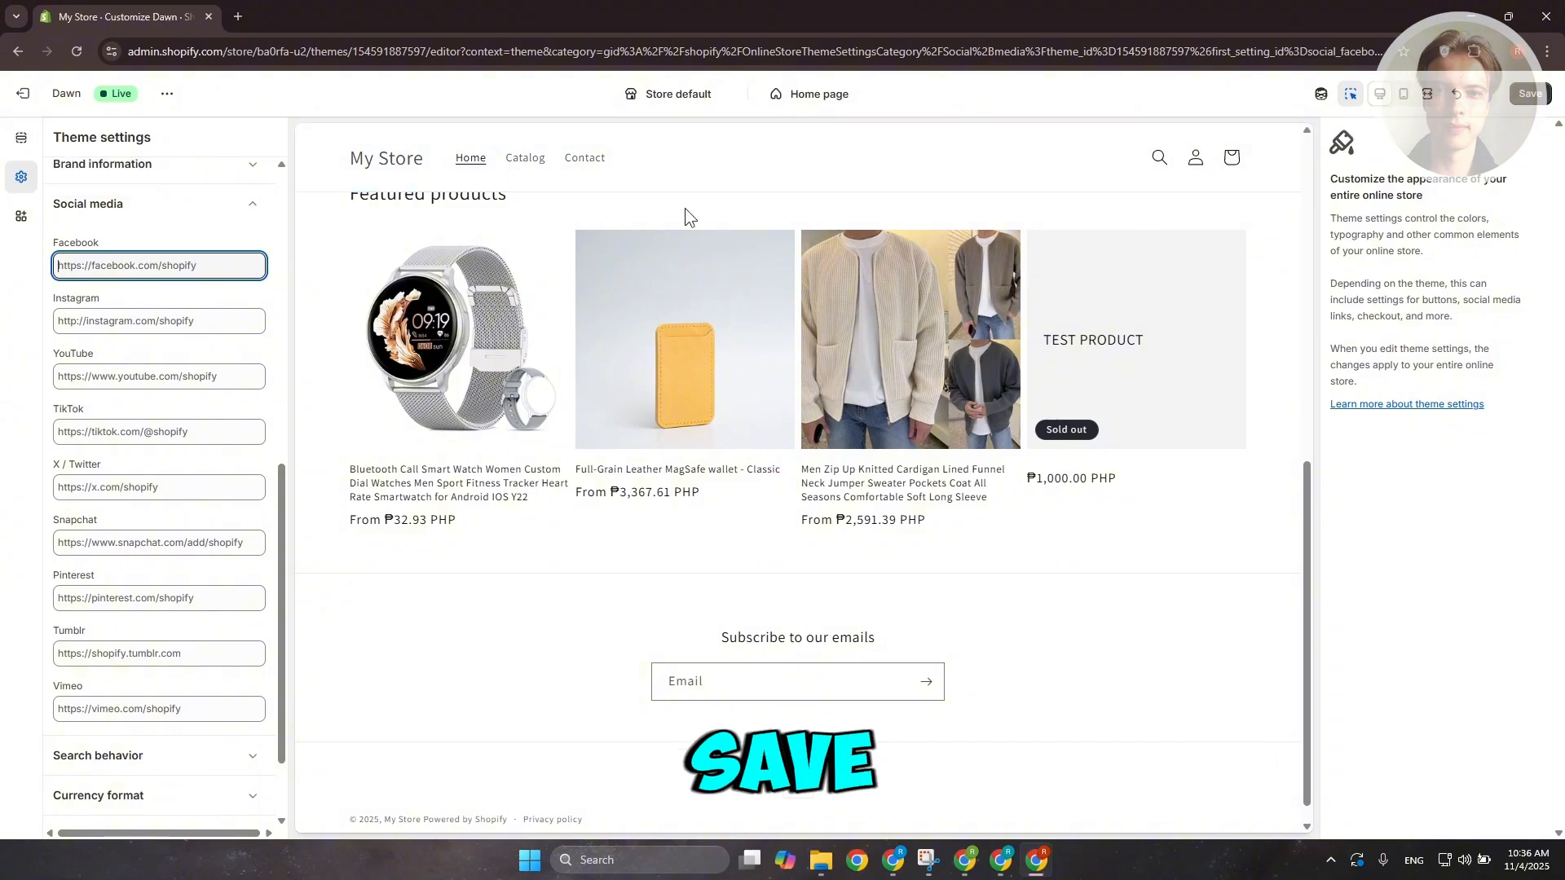
# Step: Add a Menu block below the Brand information block in the Footer section
pyautogui.click(33, 138)
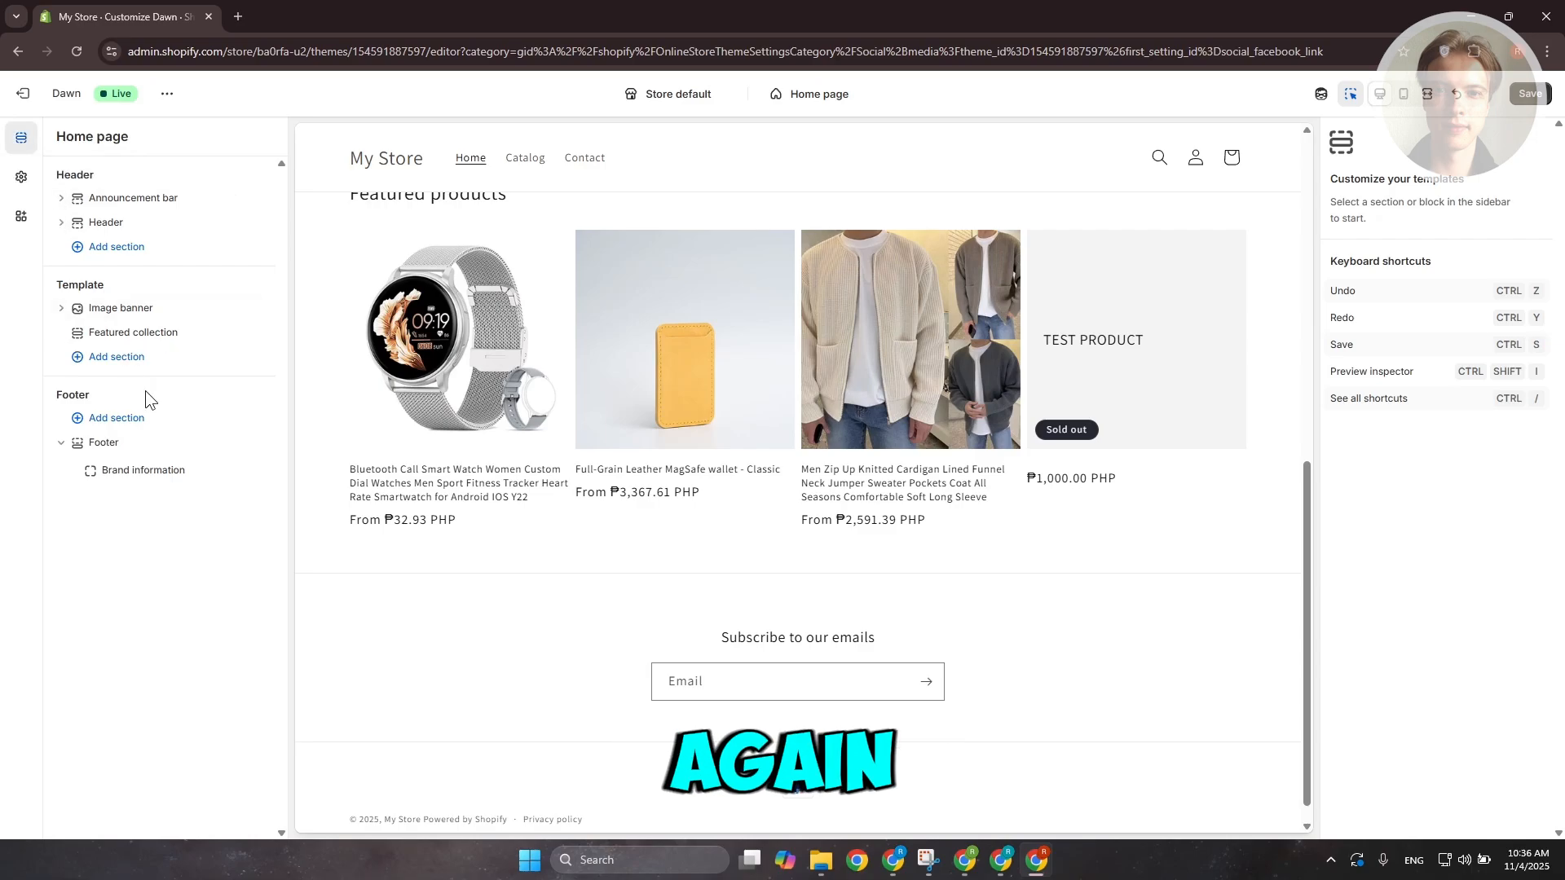
pyautogui.click(118, 444)
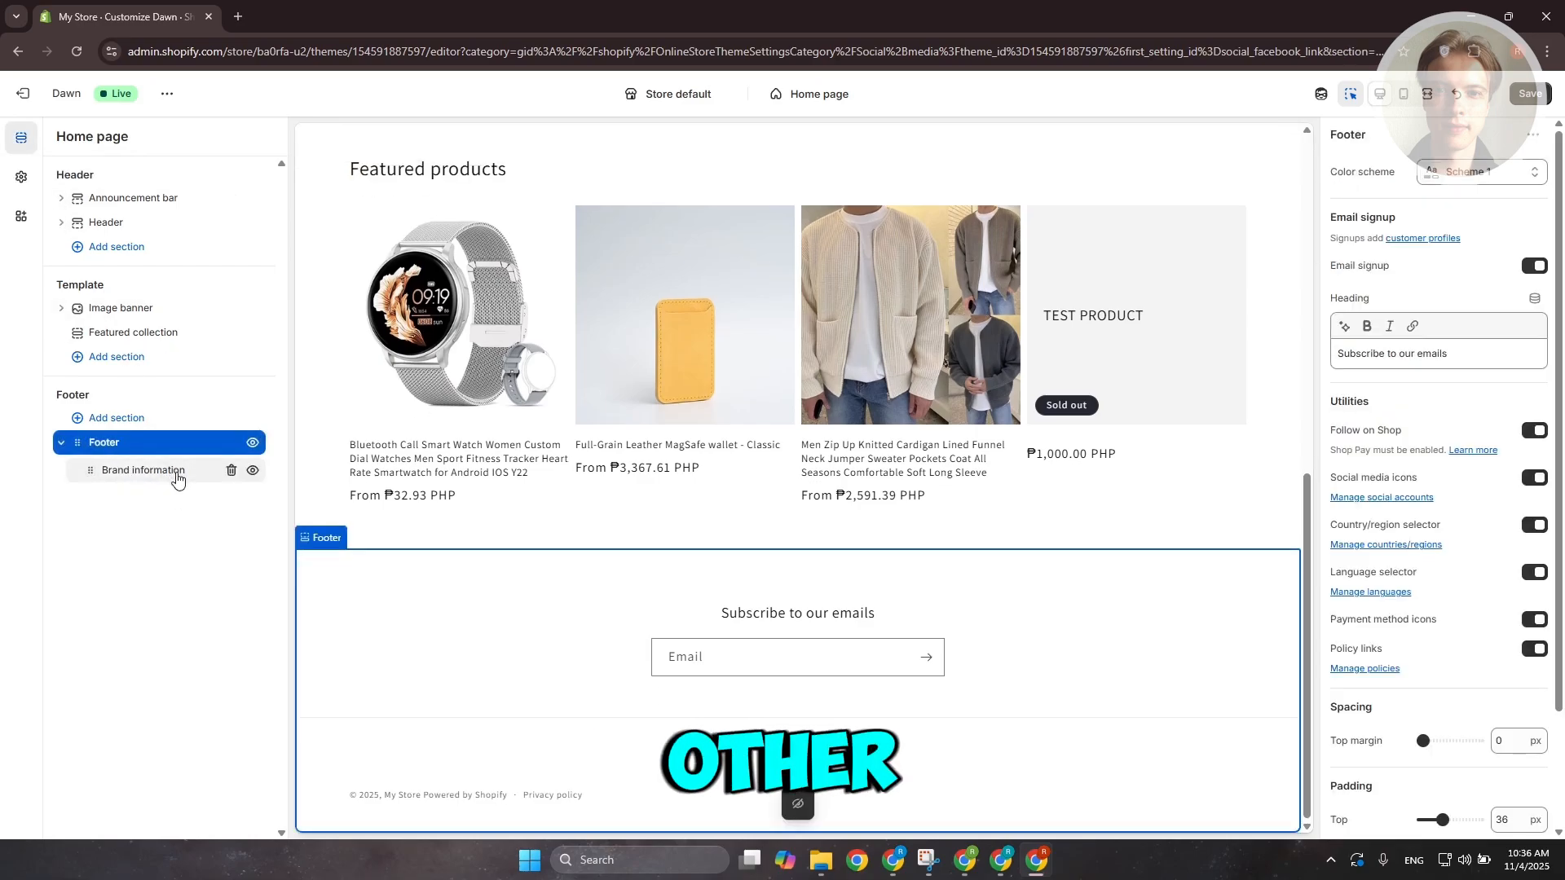
pyautogui.moveTo(163, 486)
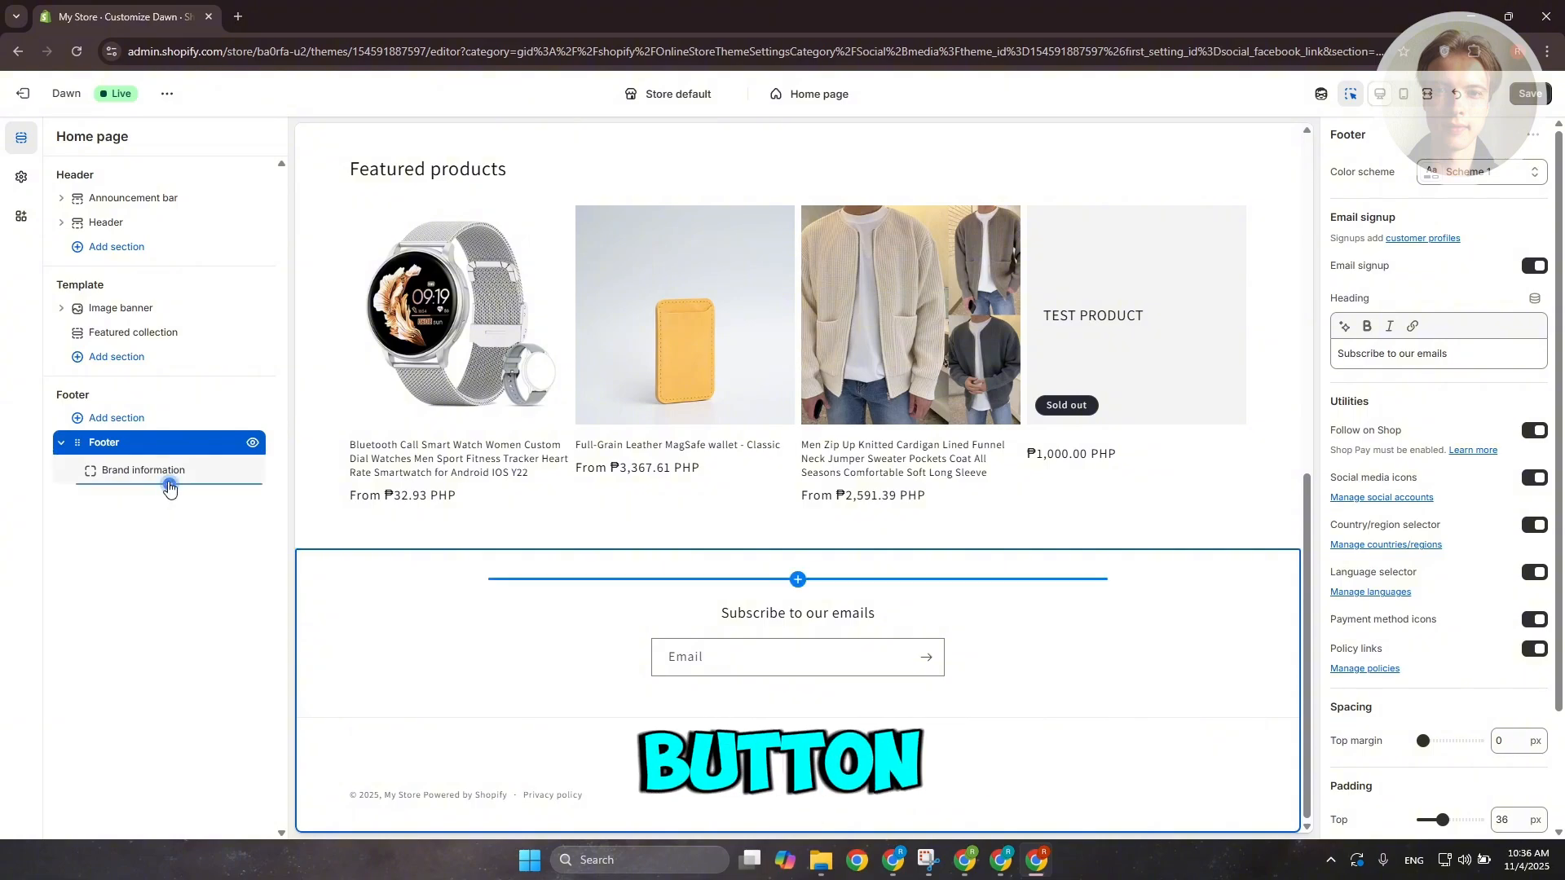
pyautogui.click(169, 485)
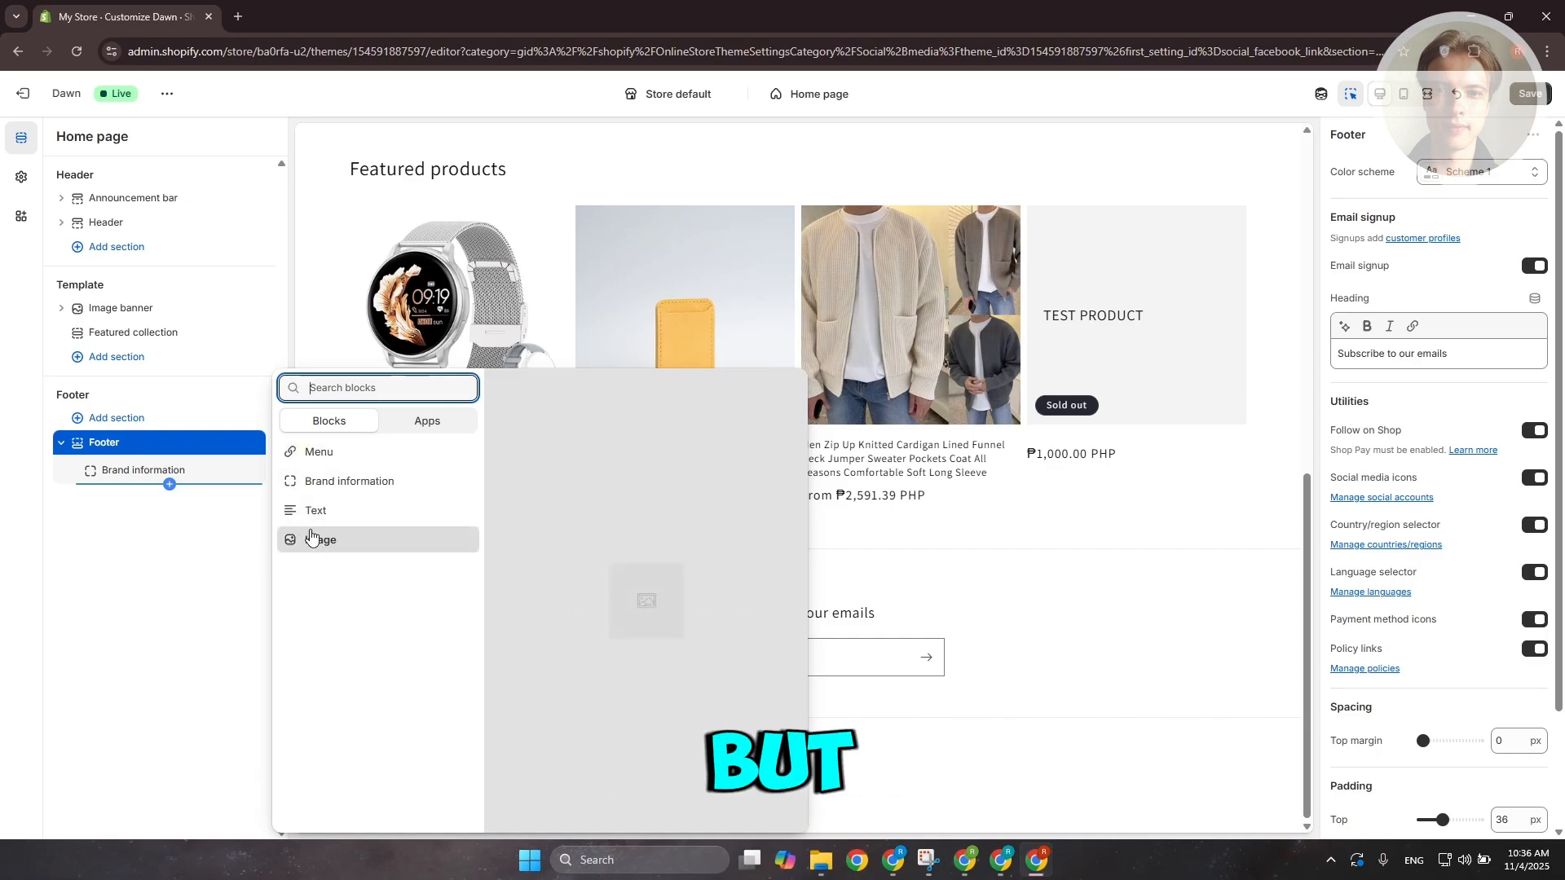
pyautogui.click(312, 453)
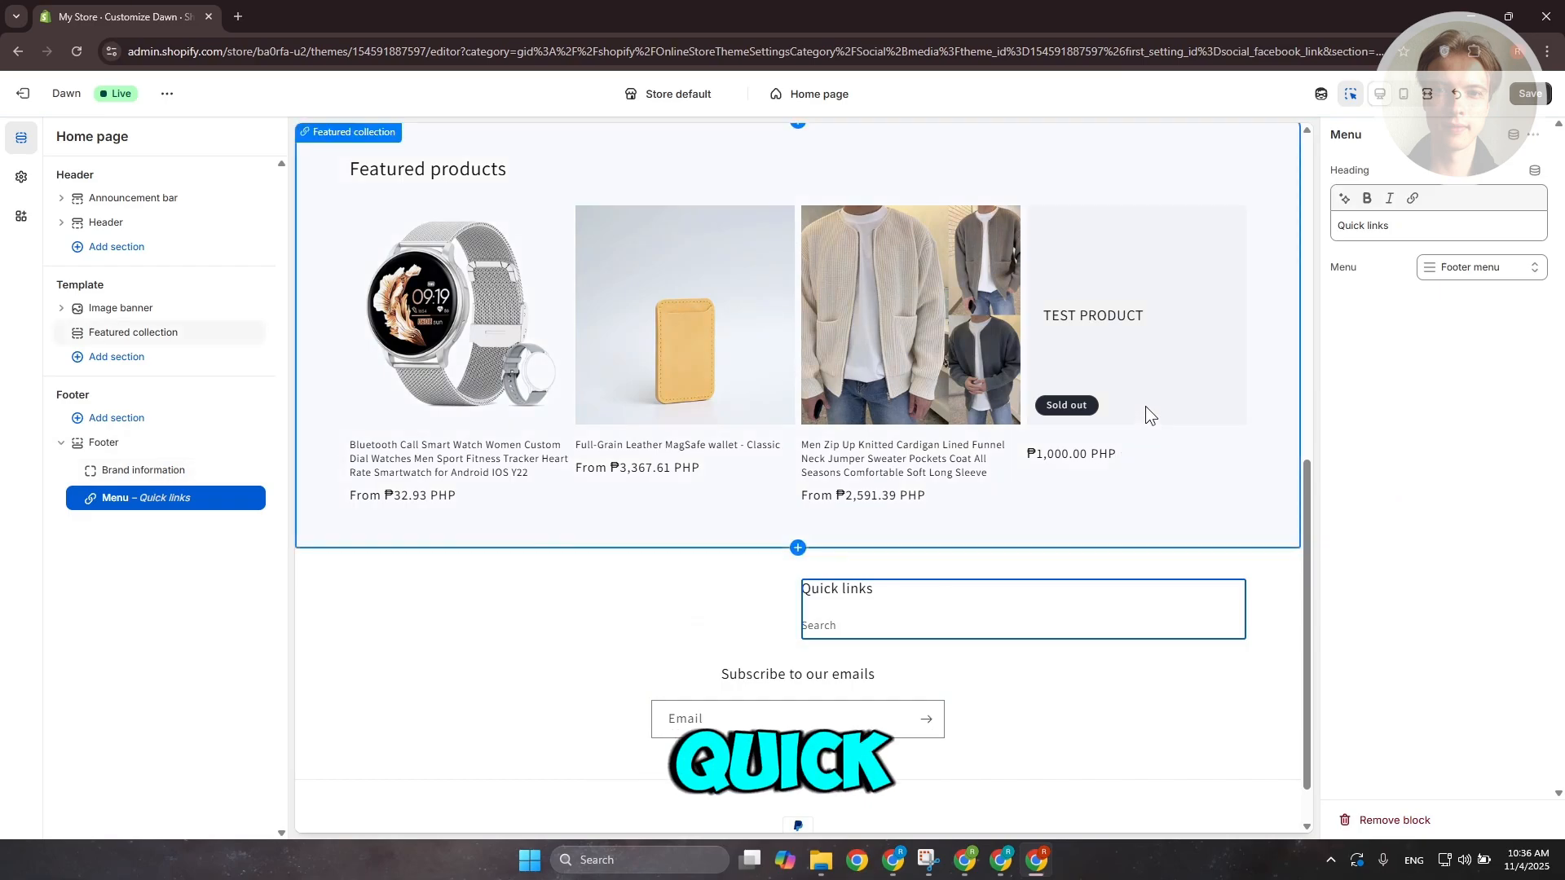
# Step: Make the Menu block's Quick links heading bold and check the options for its assigned Footer menu
pyautogui.tripleClick(1432, 218)
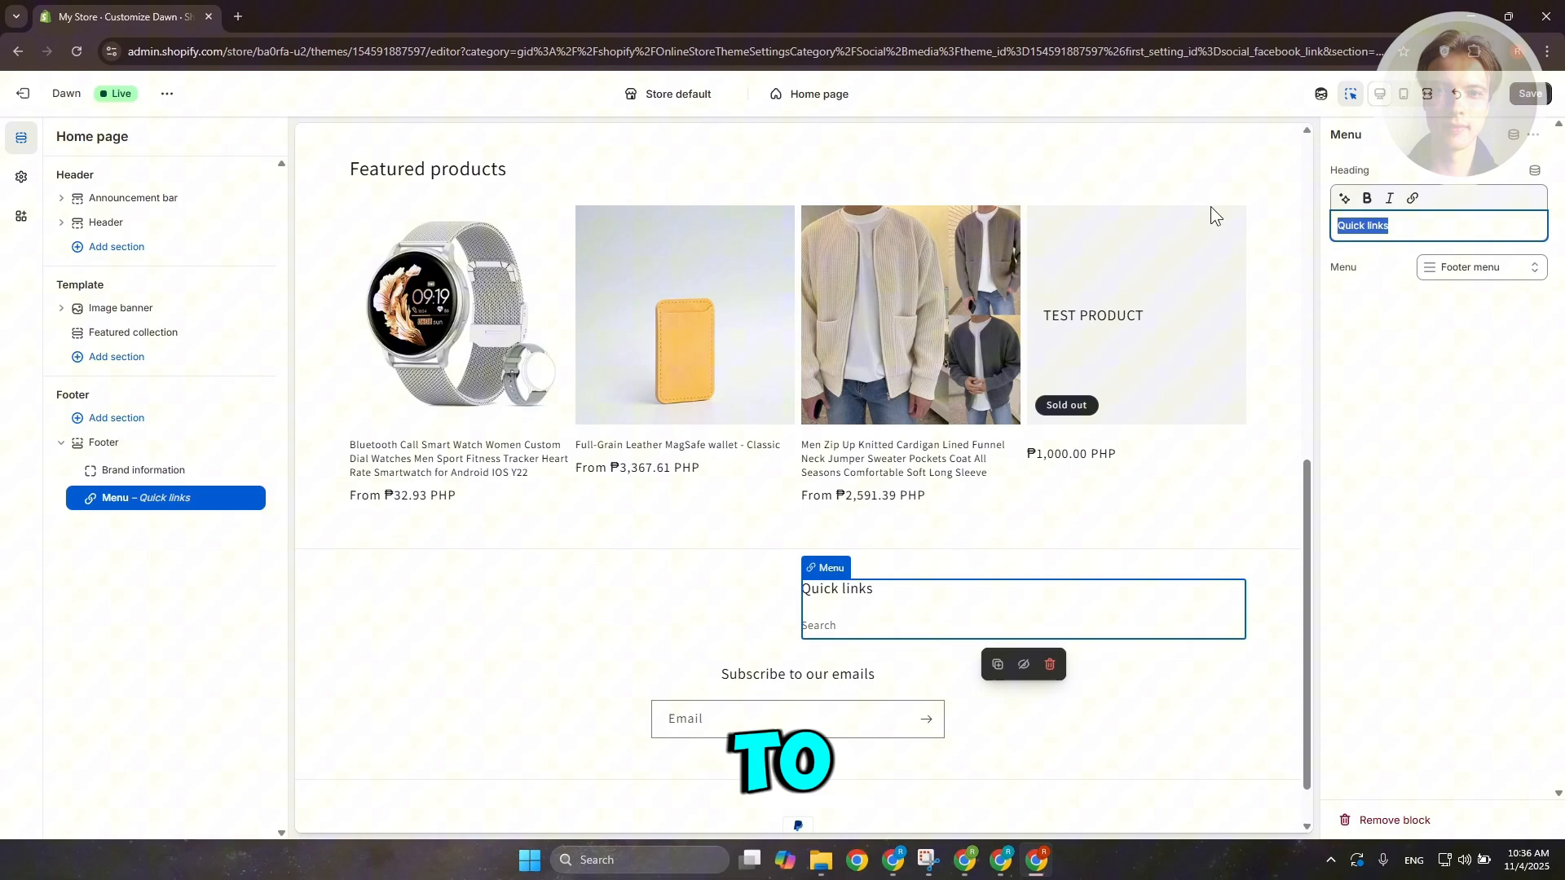
pyautogui.click(1367, 200)
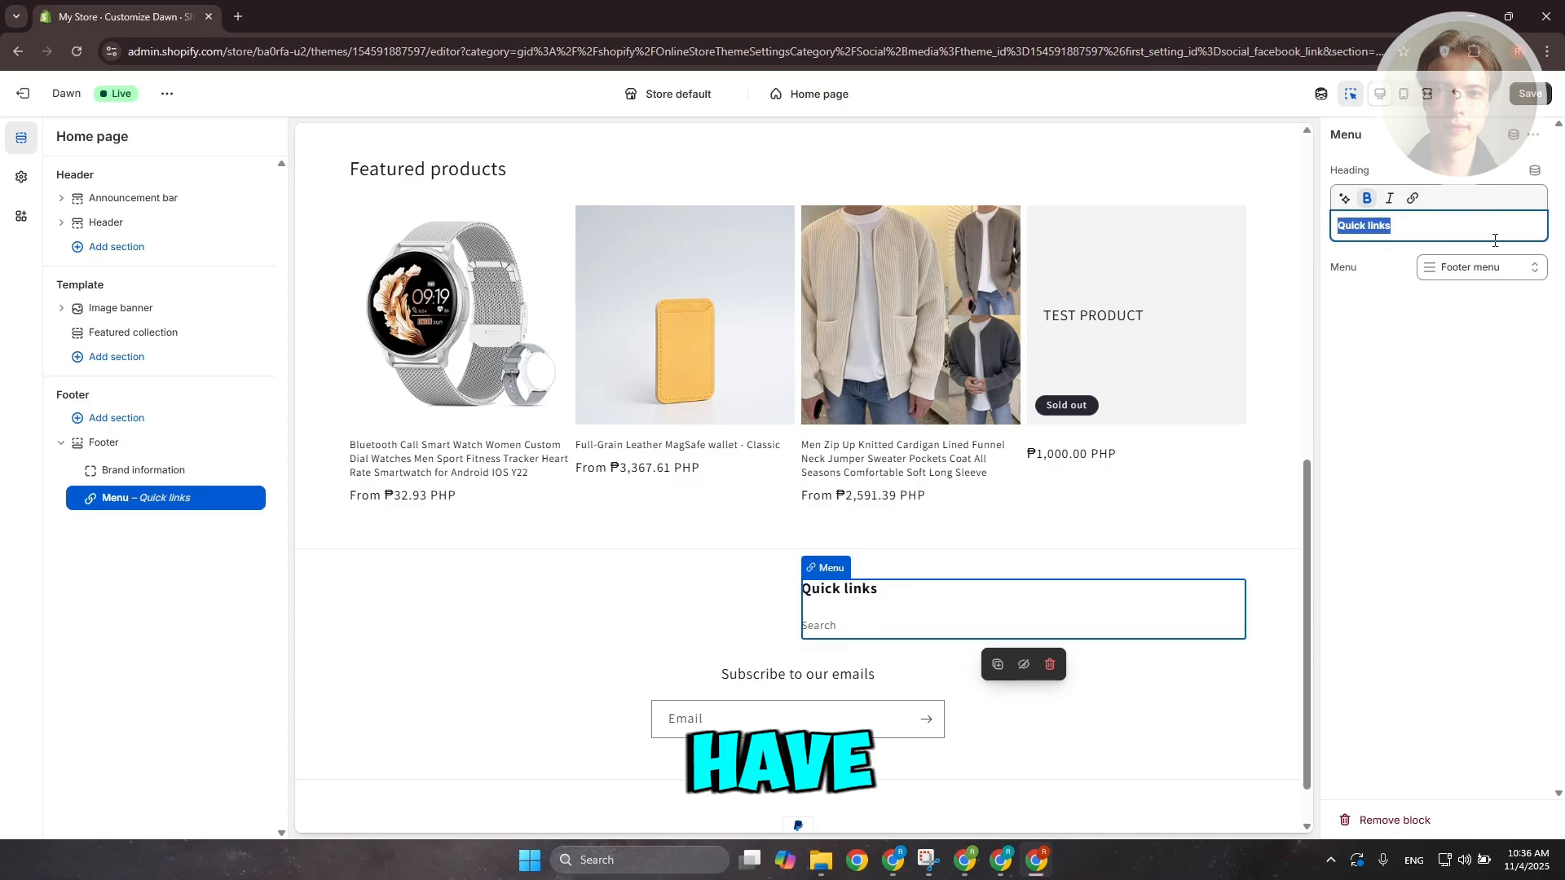
pyautogui.click(1506, 269)
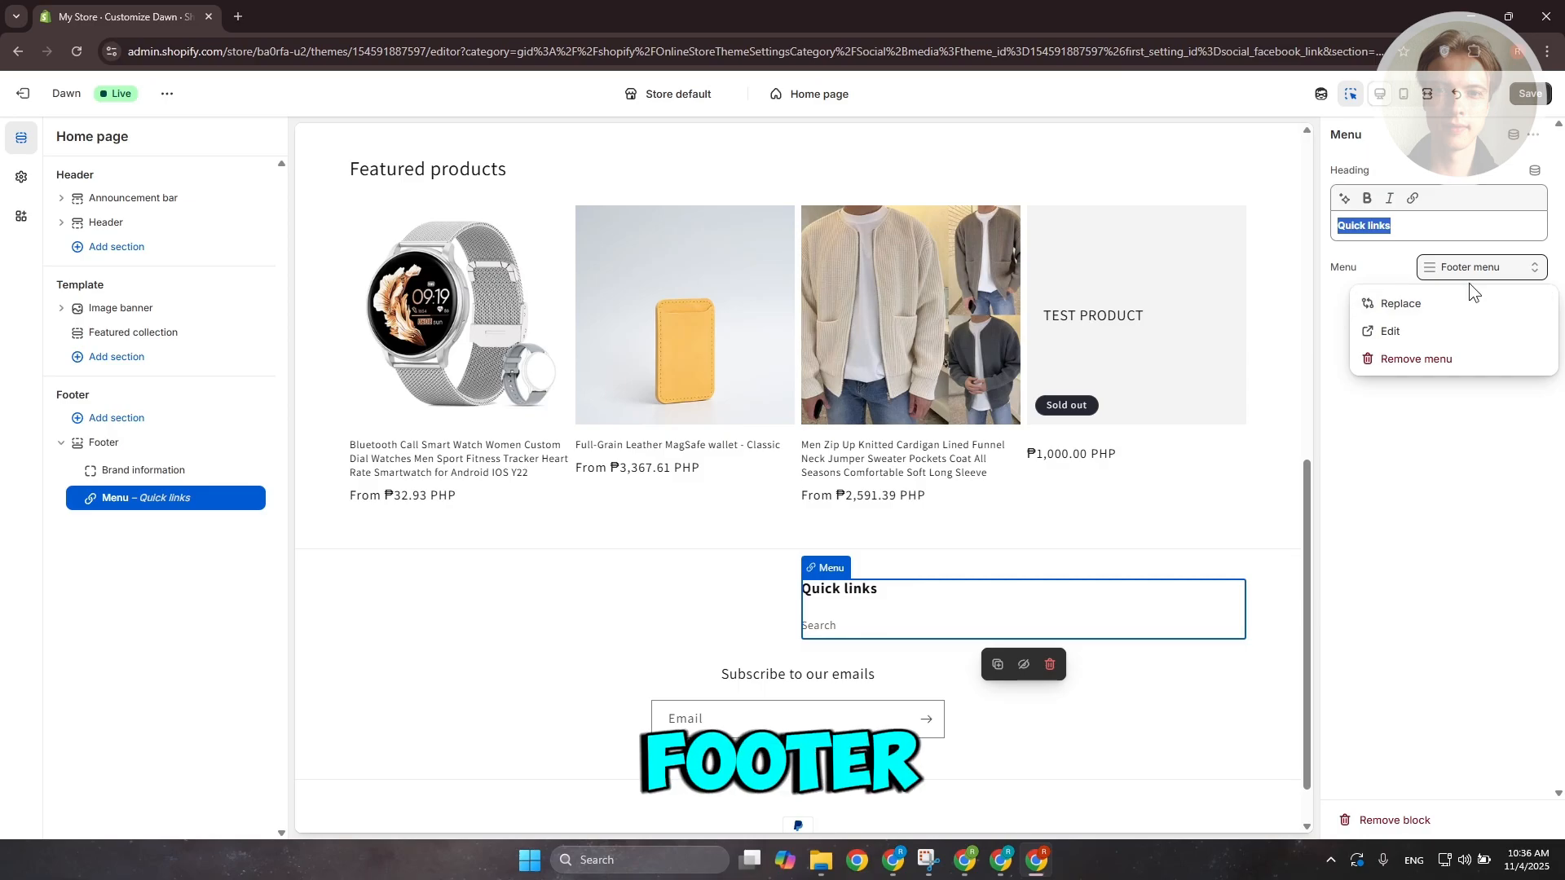
pyautogui.click(1504, 560)
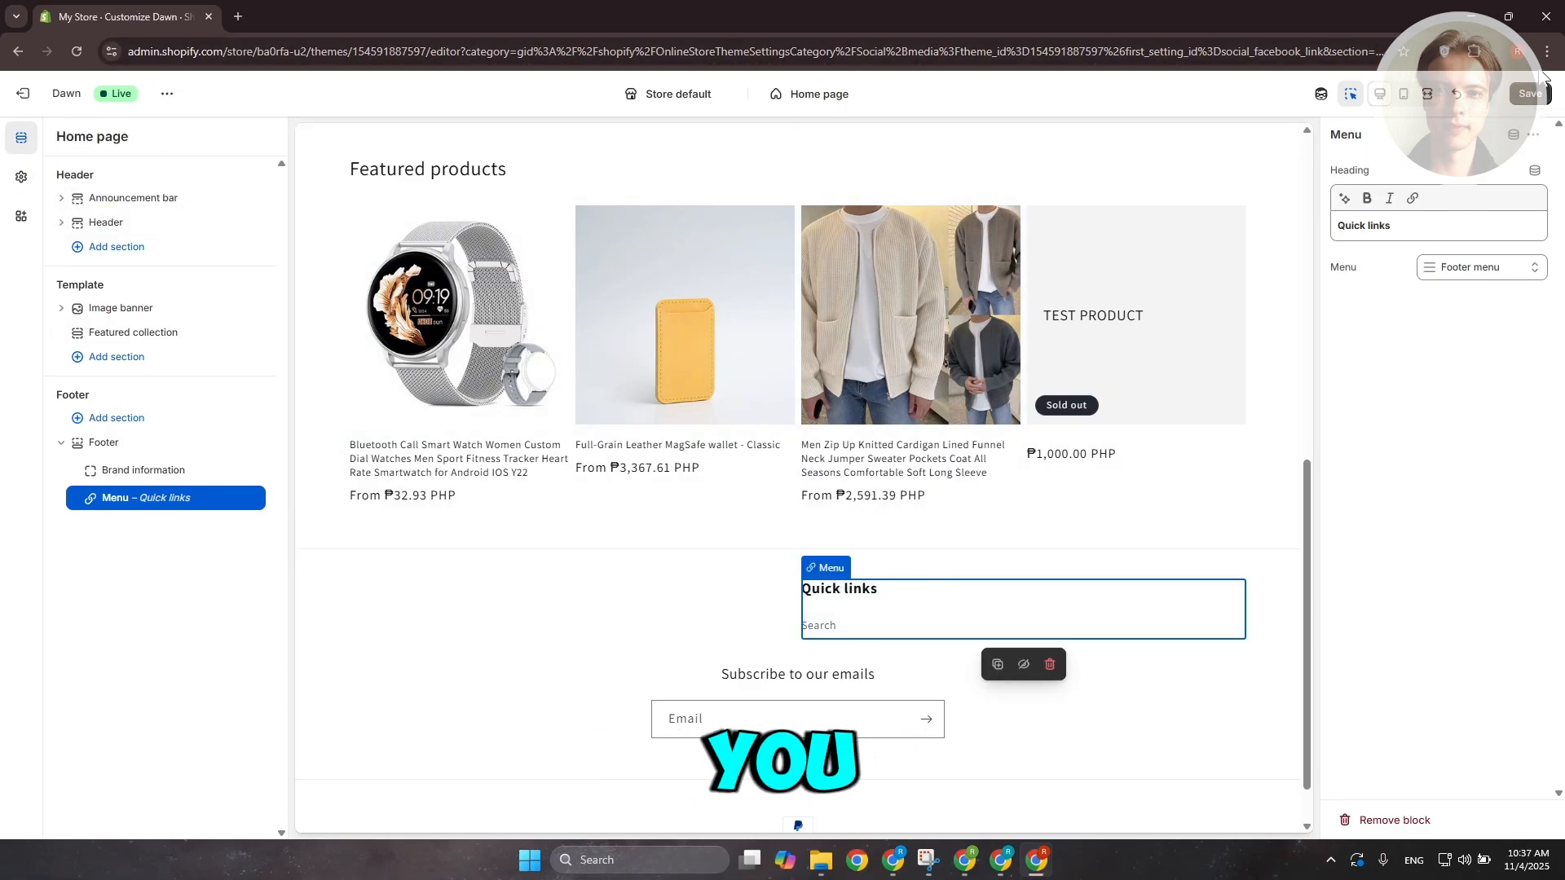
# Step: Save the theme changes and exit the theme editor to the store's Themes page
pyautogui.click(1530, 93)
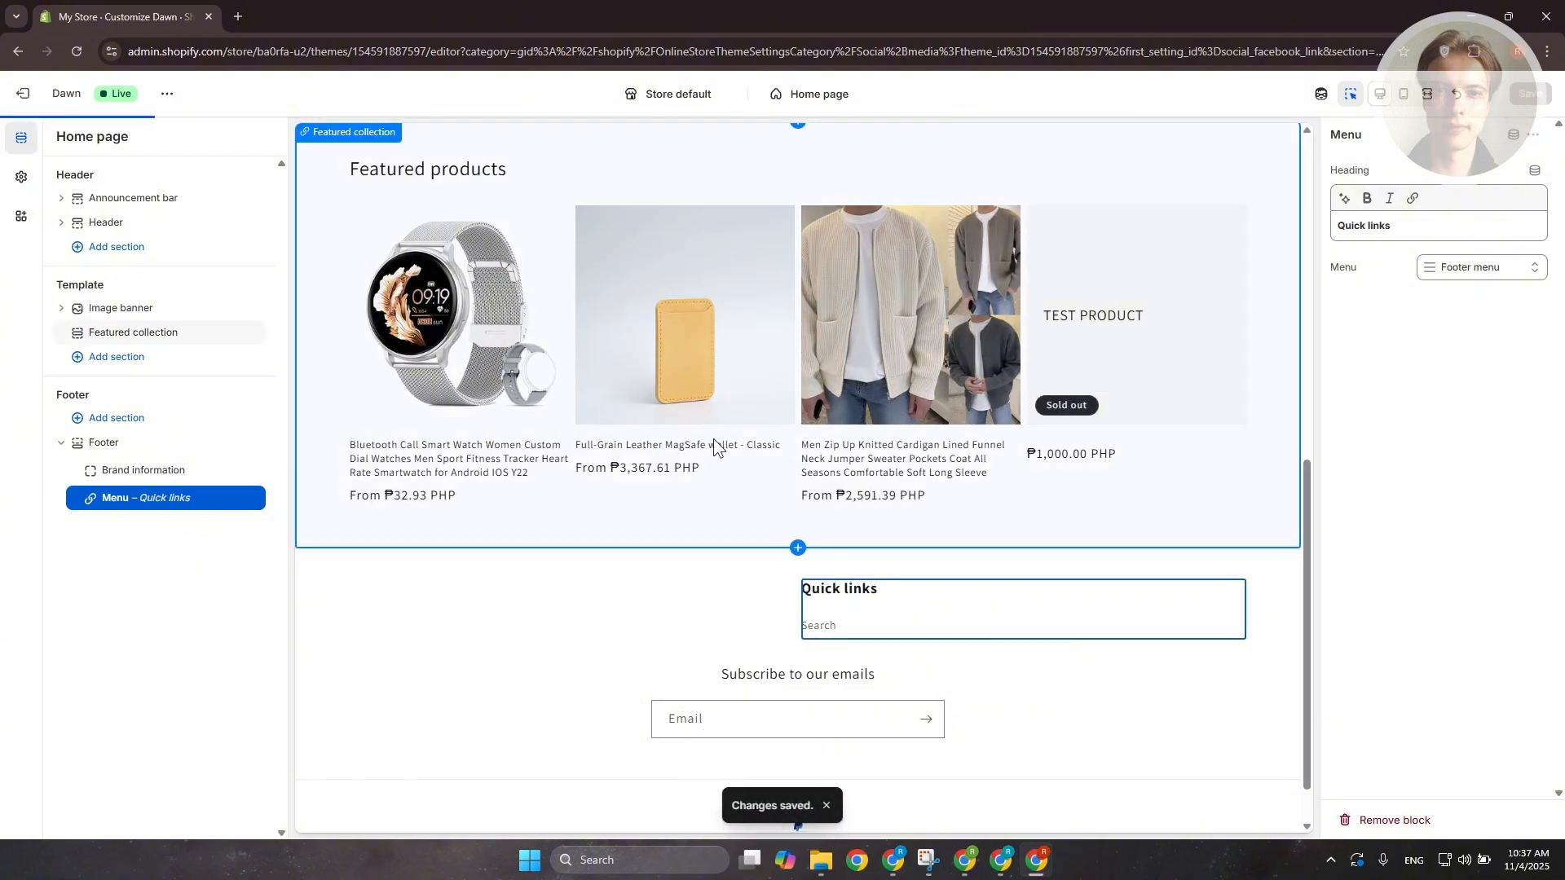
pyautogui.click(31, 92)
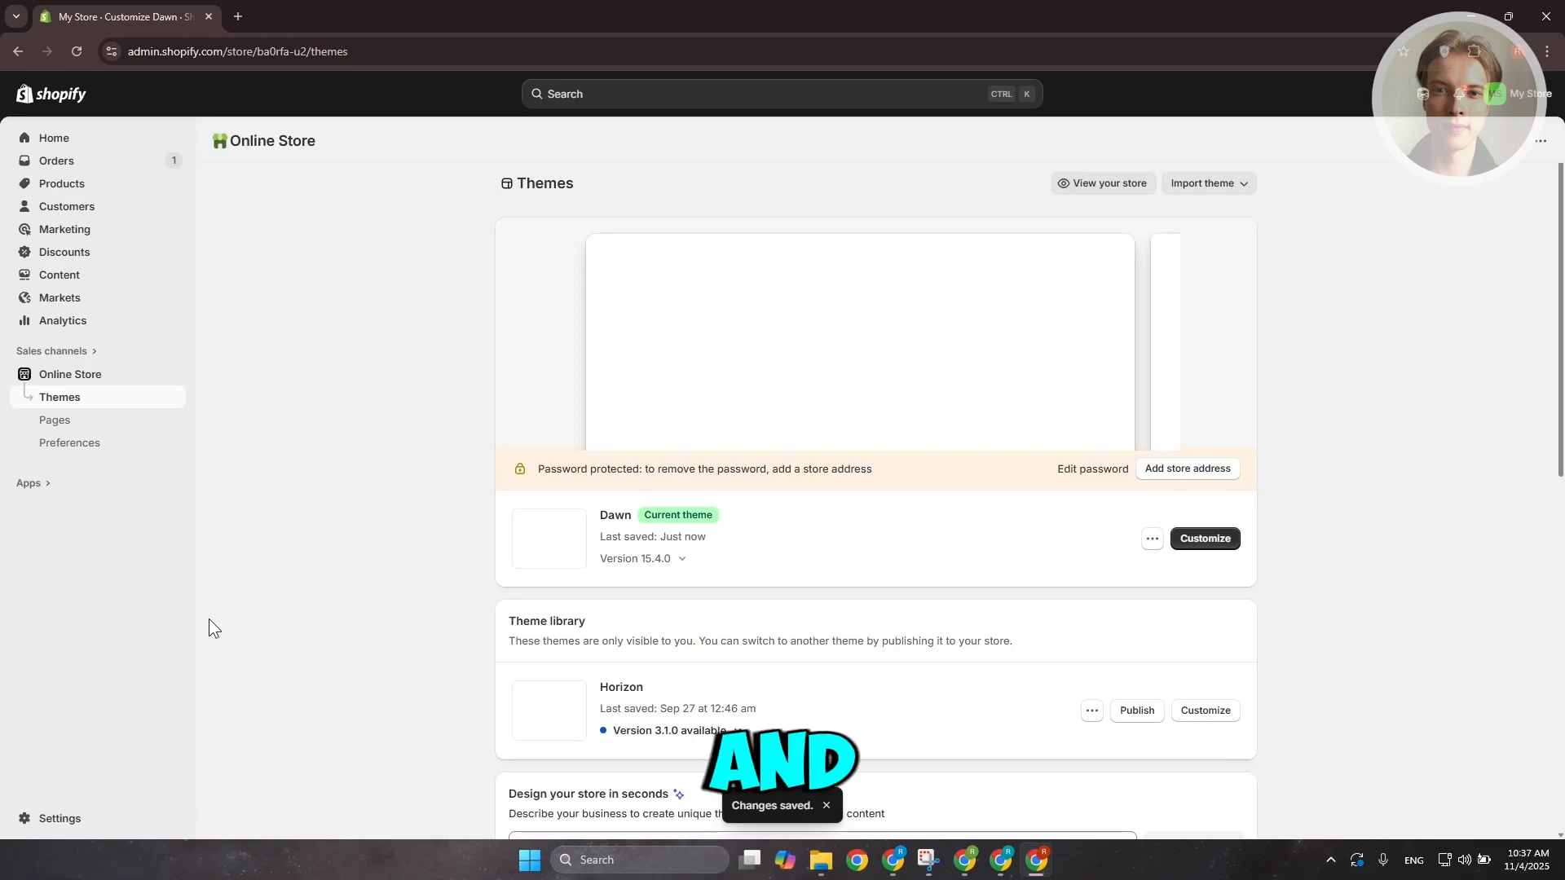
pyautogui.scroll(-3, 736, 550)
pyautogui.scroll(-3, 736, 549)
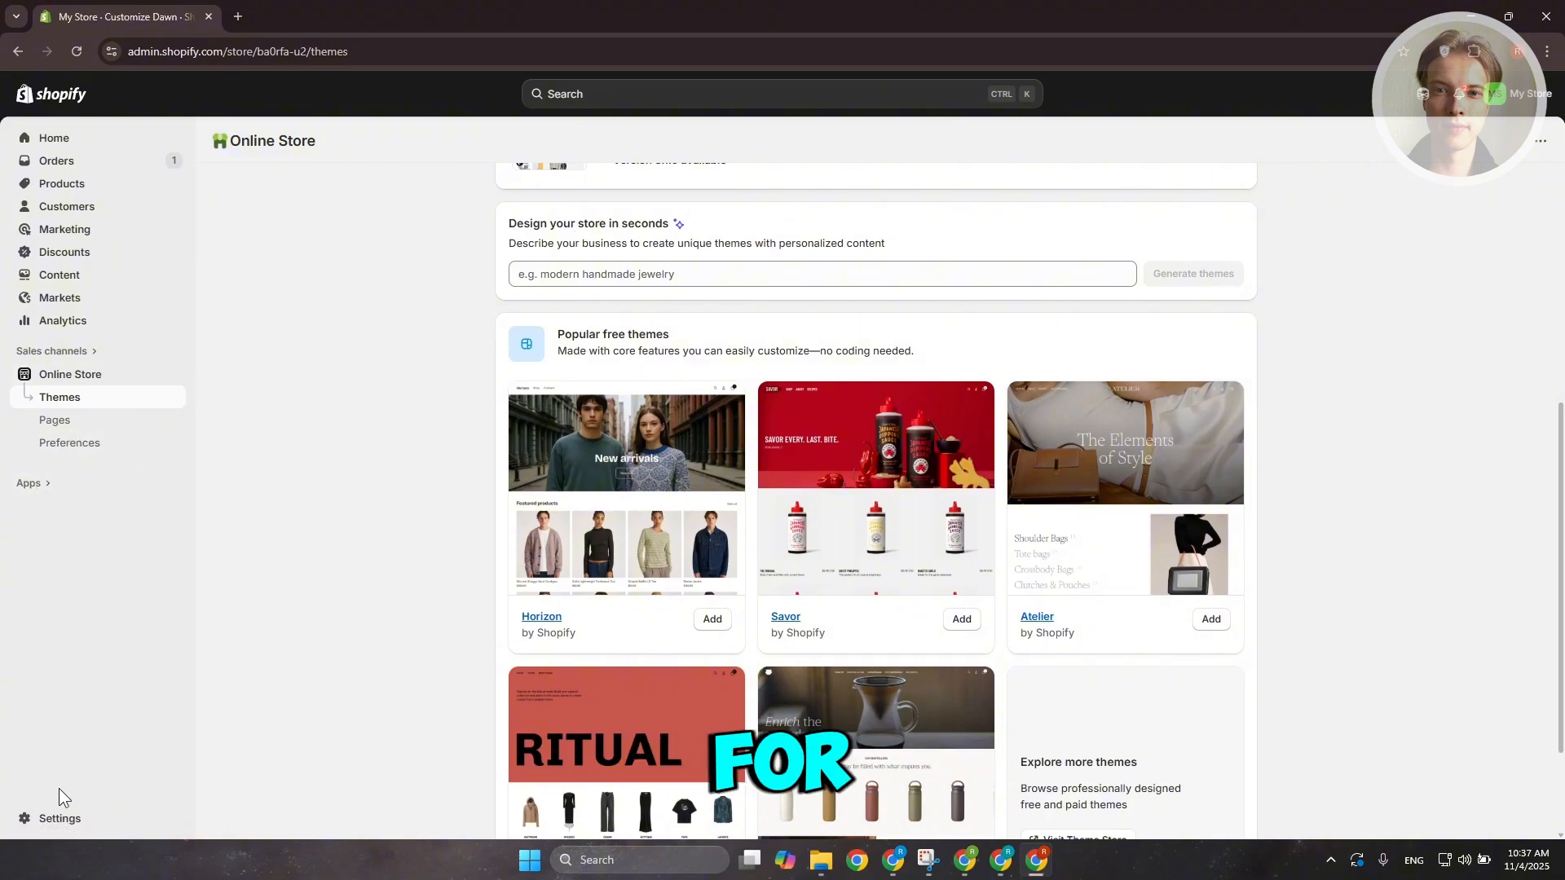
# Step: Publish a return and refund policy with the text "TEST" in the store's policy settings
pyautogui.click(56, 817)
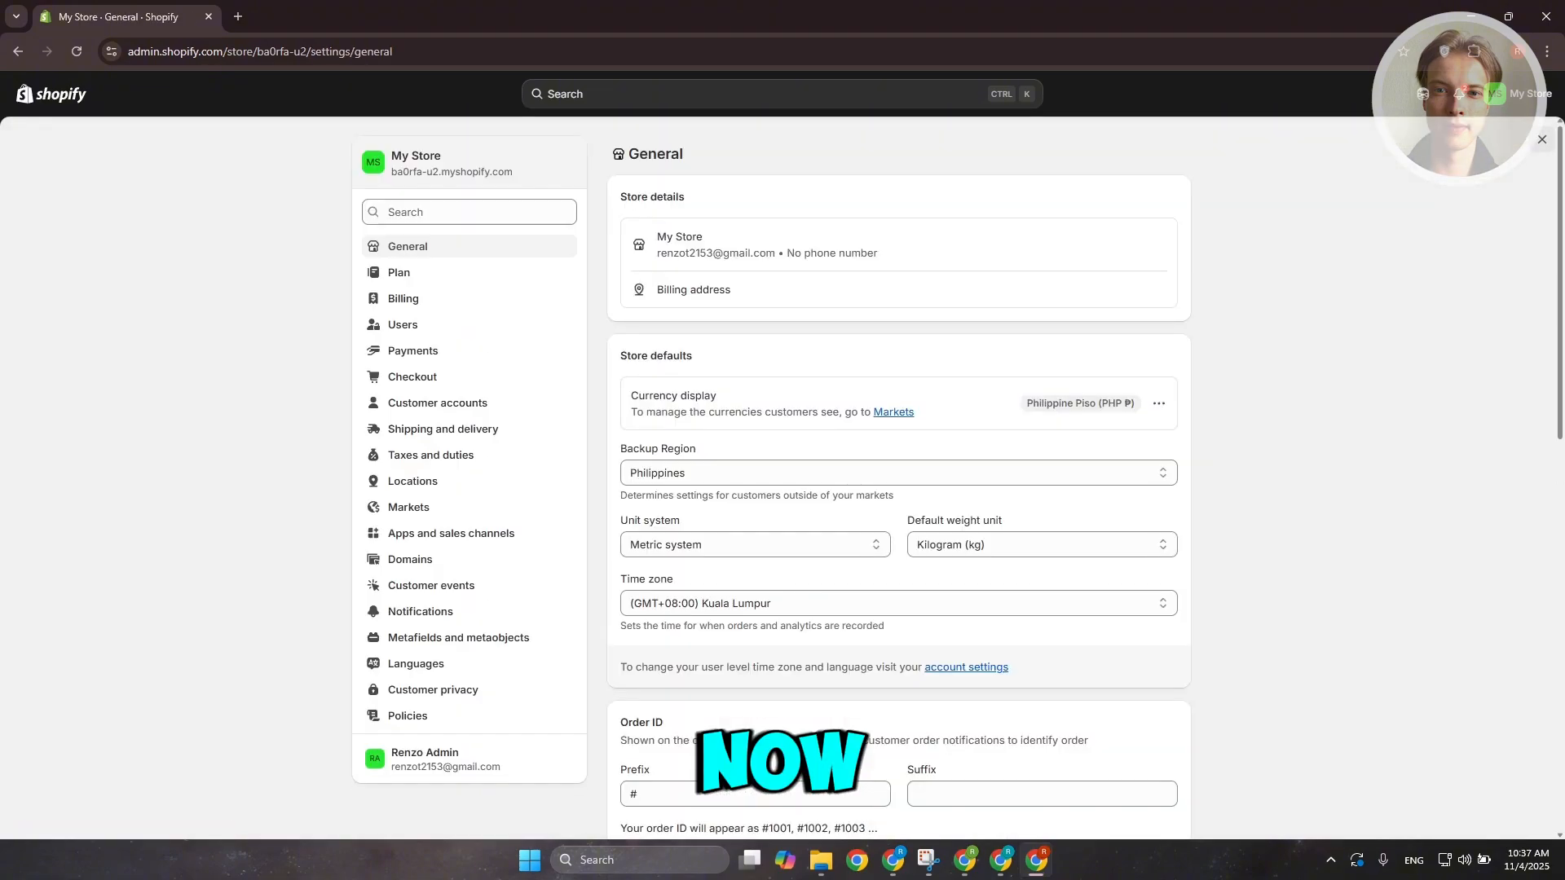
pyautogui.click(403, 719)
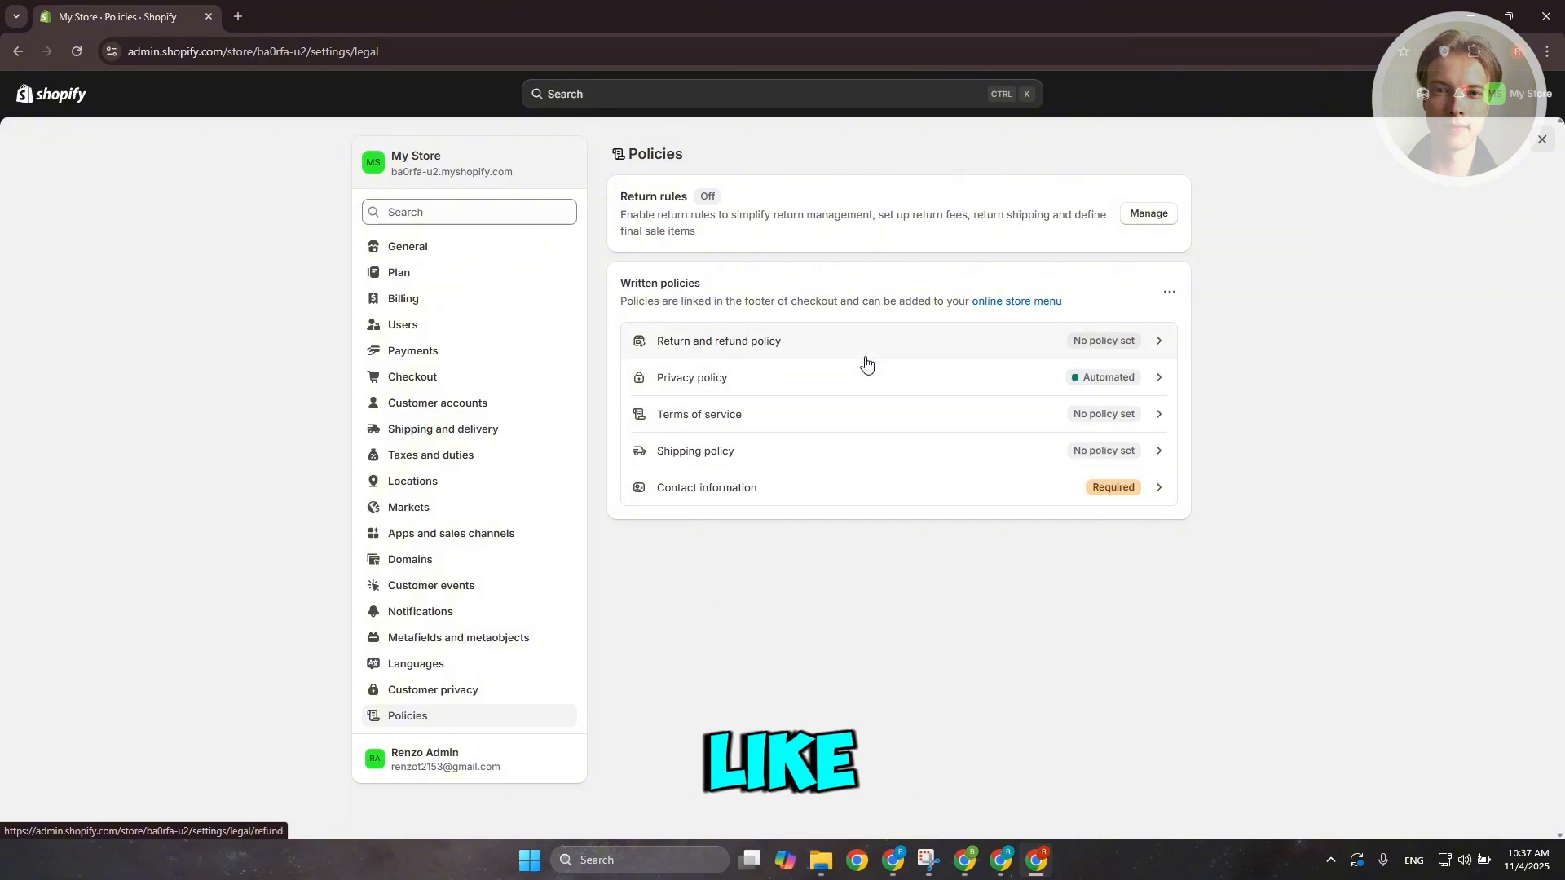
pyautogui.click(821, 353)
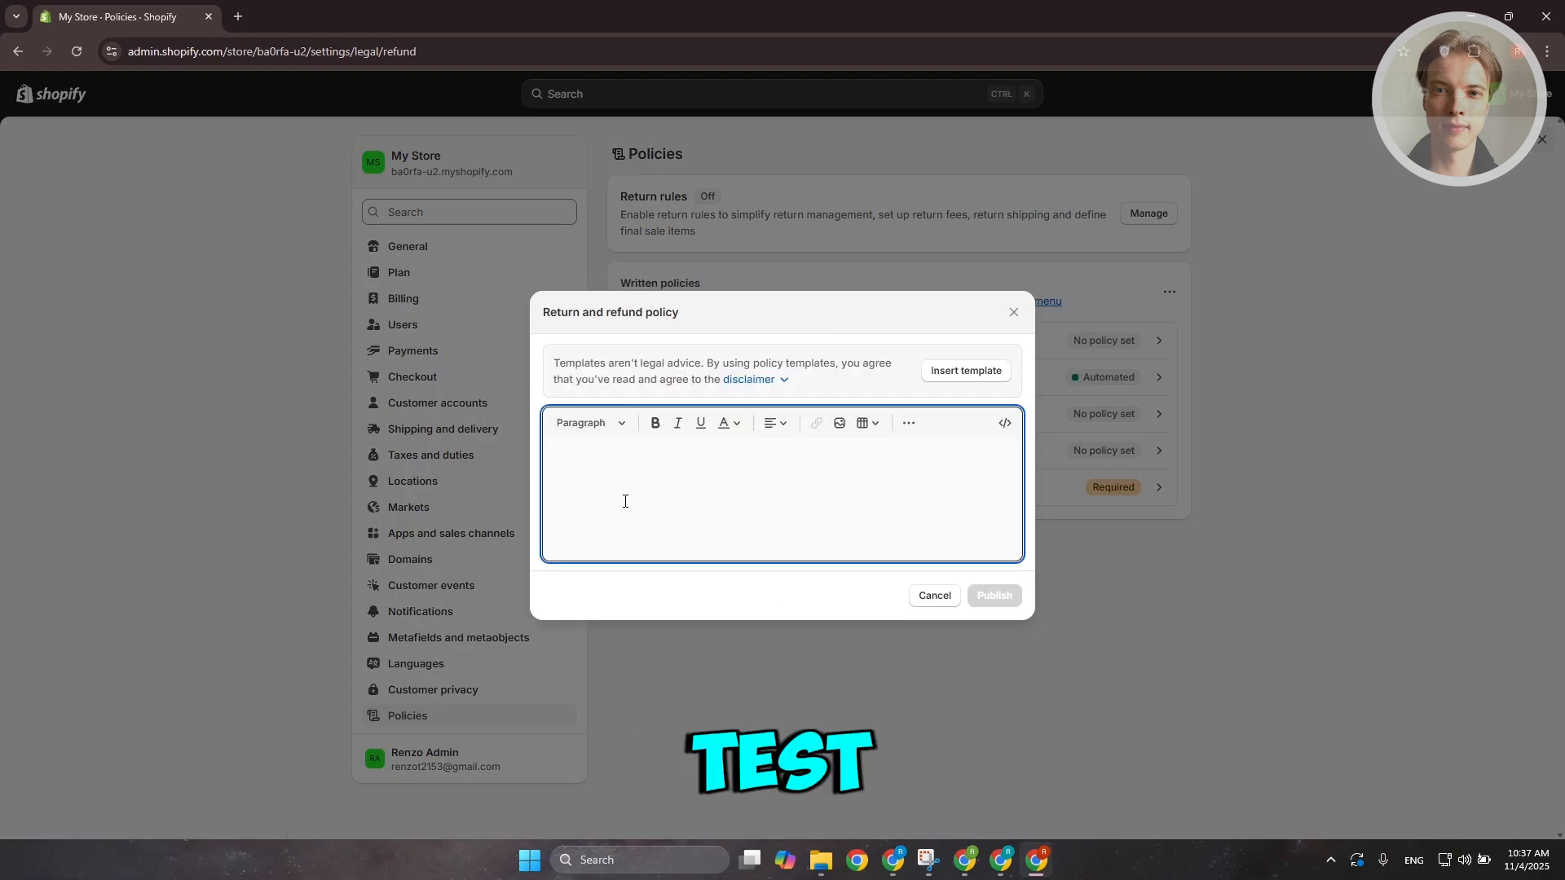
pyautogui.write('TEST')
pyautogui.click(994, 595)
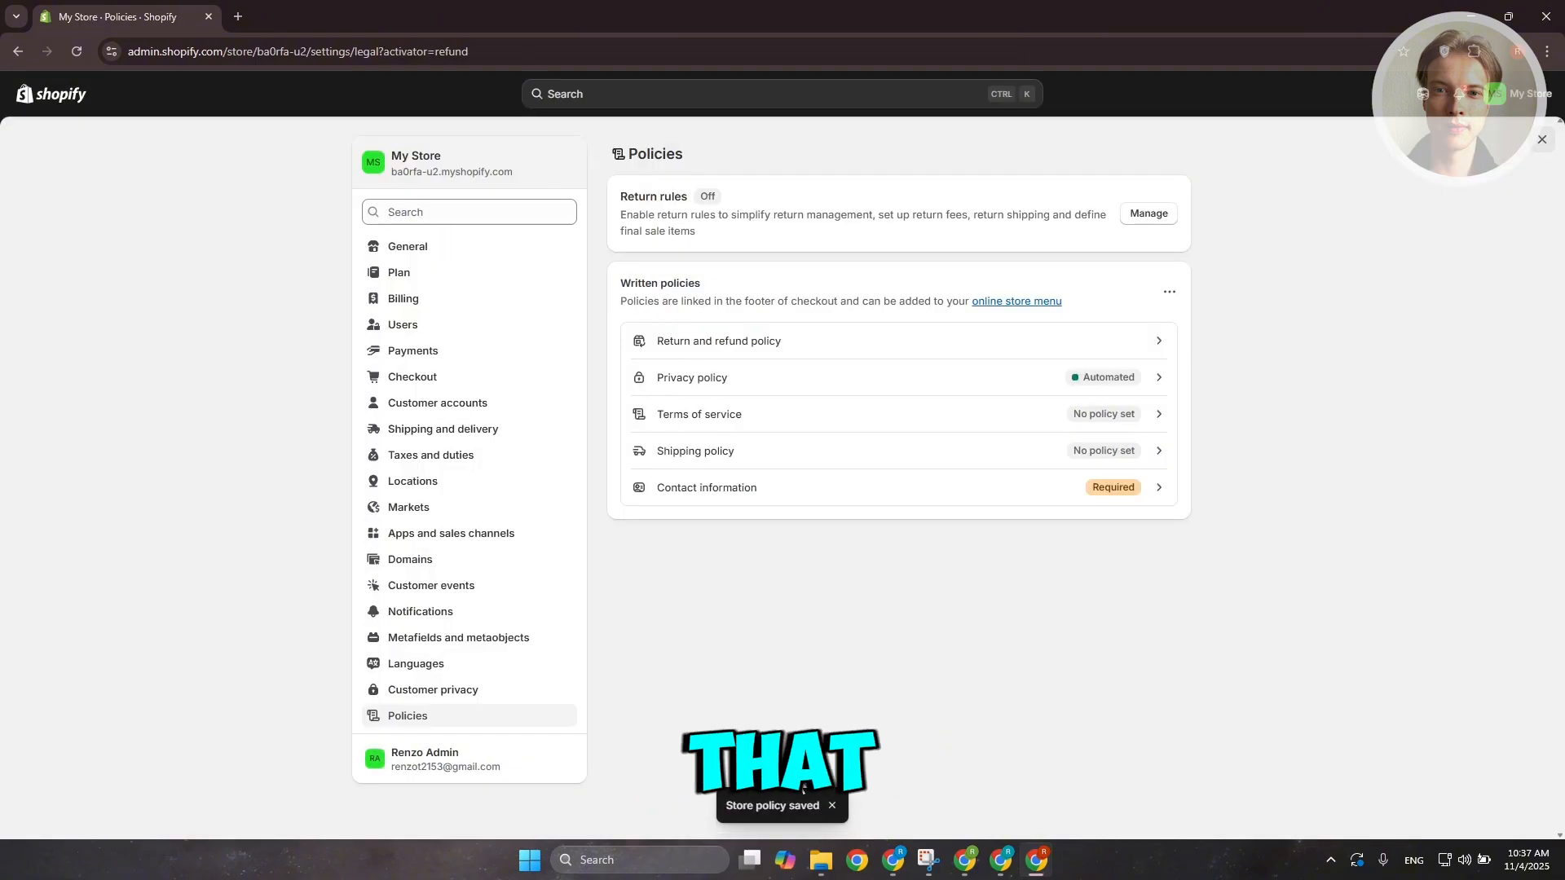
# Step: Add a menu item linking to the Contact page to the store's Footer menu
pyautogui.click(1542, 140)
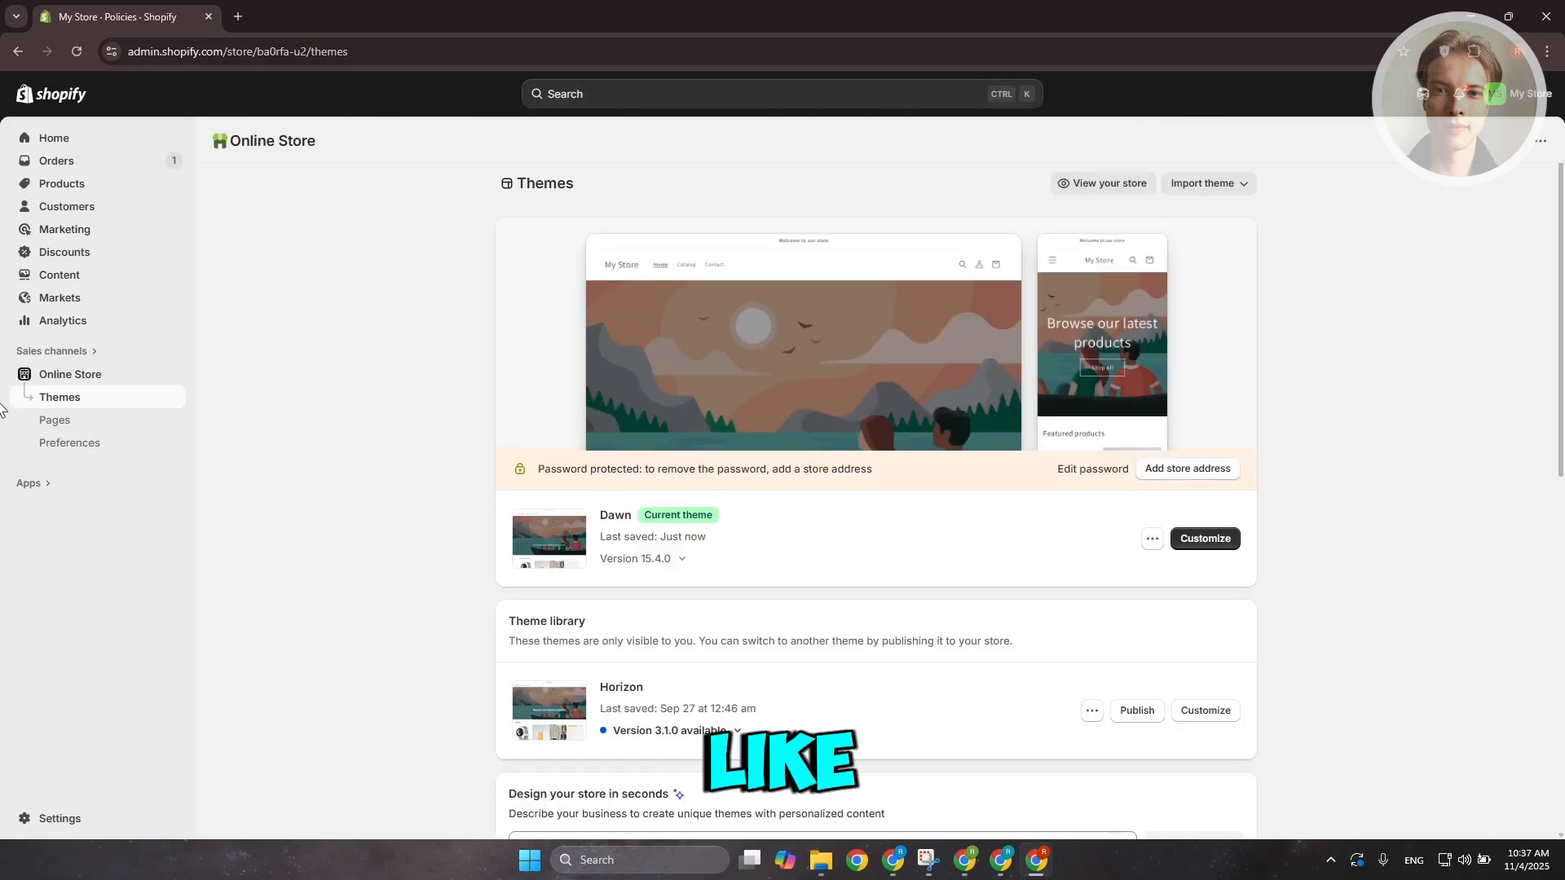
pyautogui.click(74, 280)
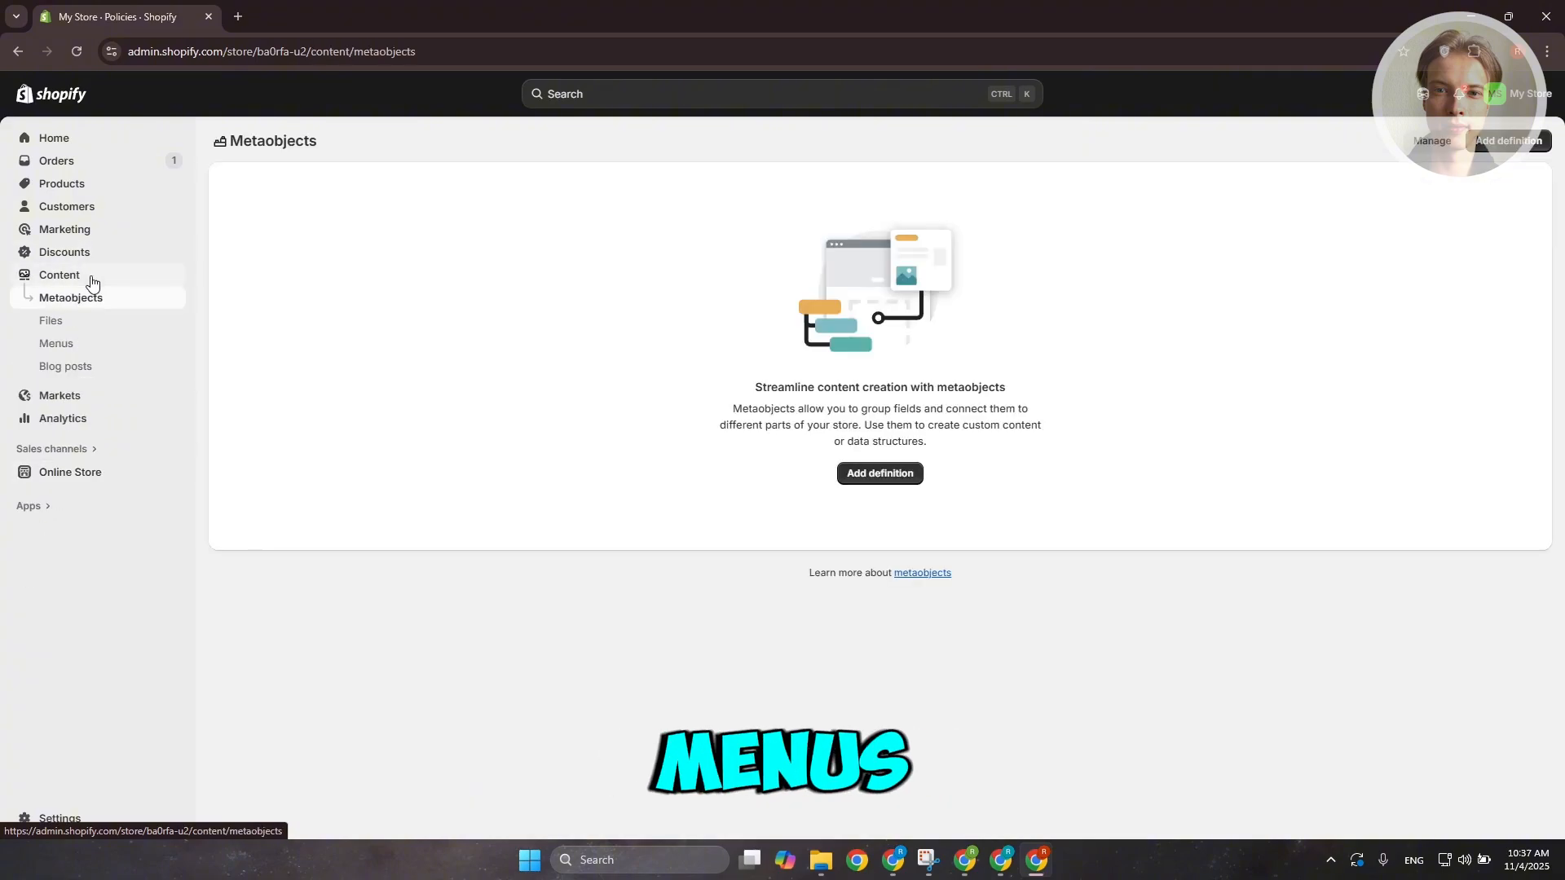
pyautogui.click(53, 344)
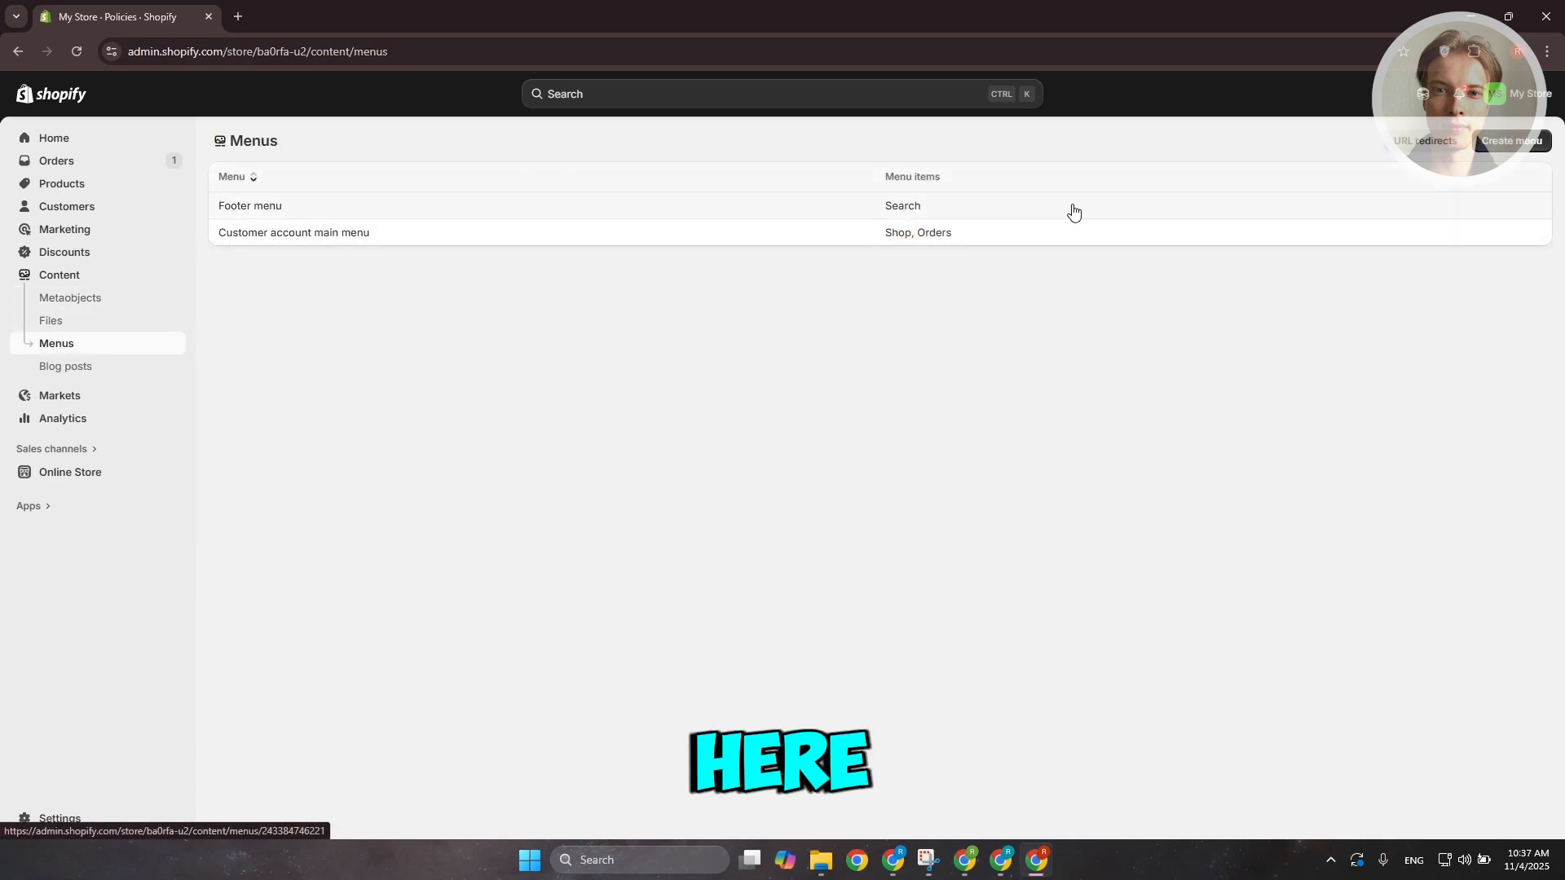
pyautogui.click(1318, 214)
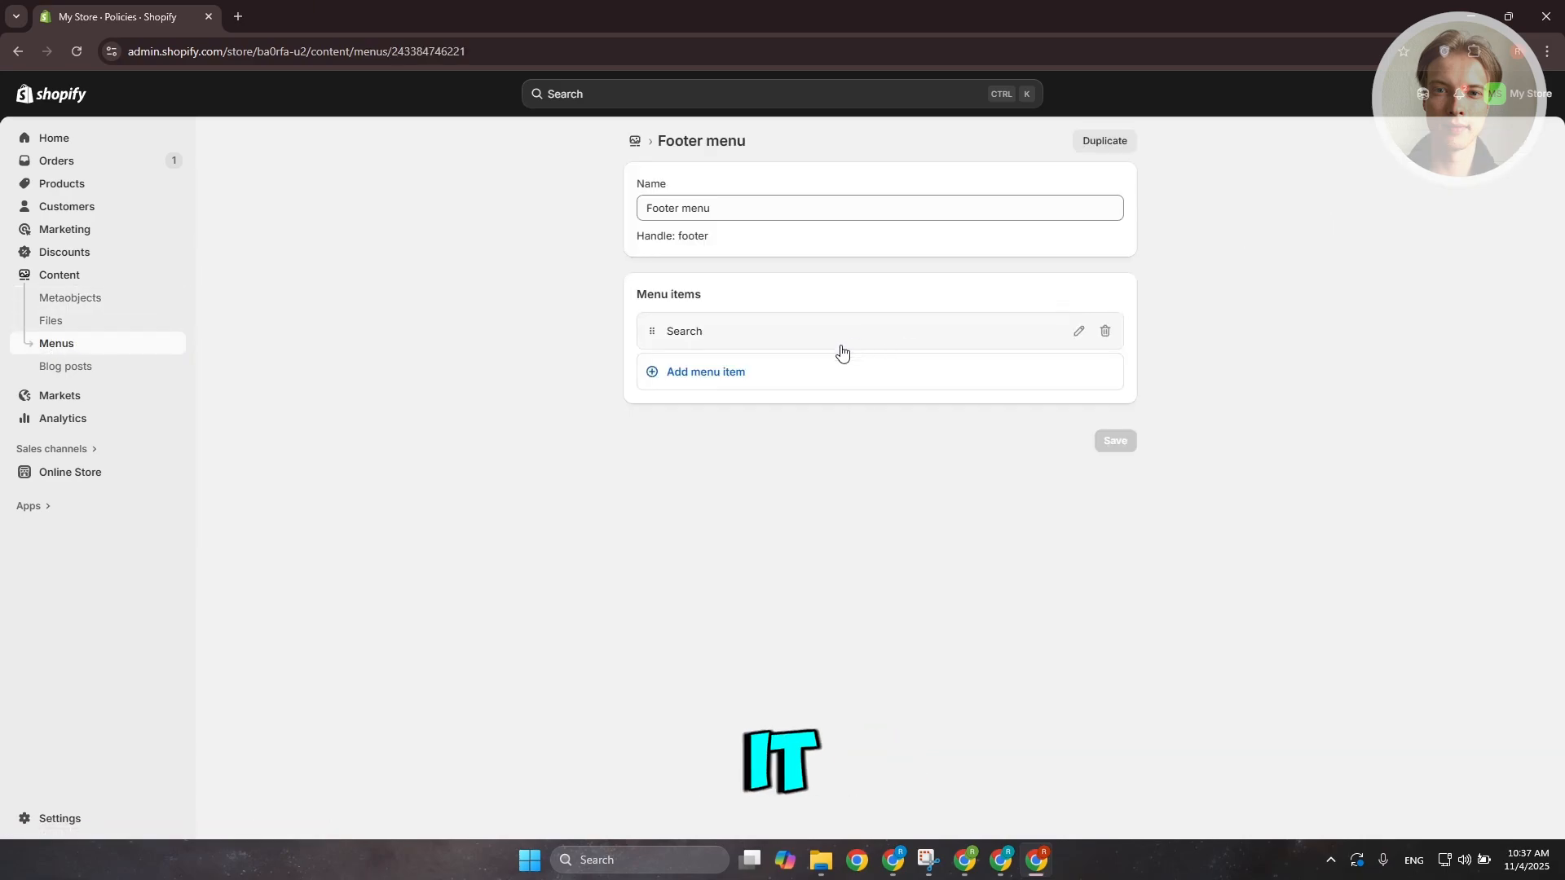
pyautogui.click(713, 383)
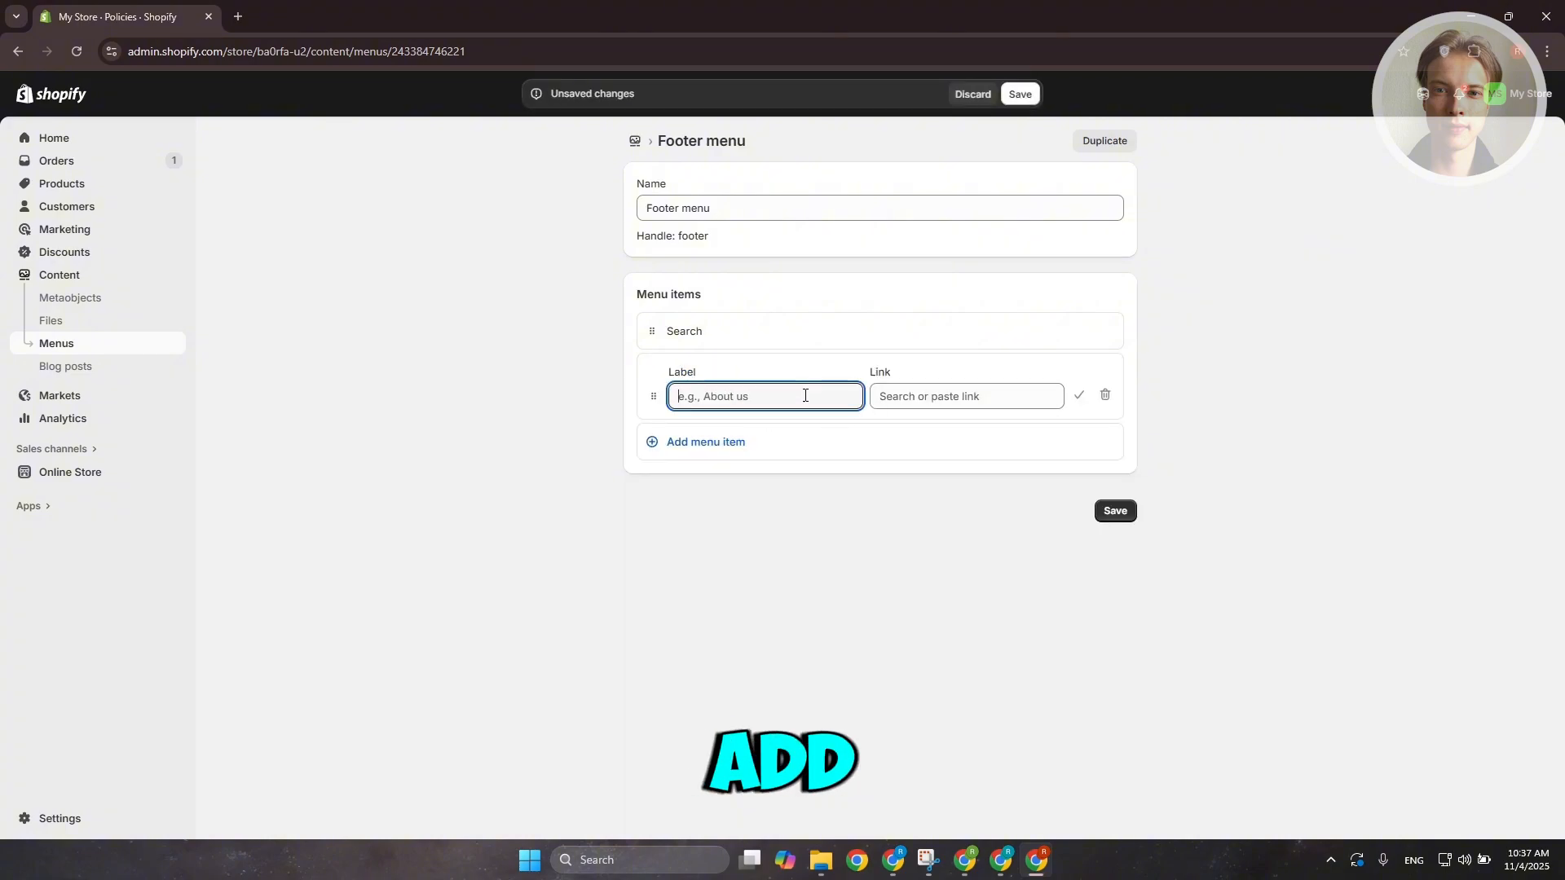
pyautogui.click(960, 388)
pyautogui.scroll(-1, 1007, 562)
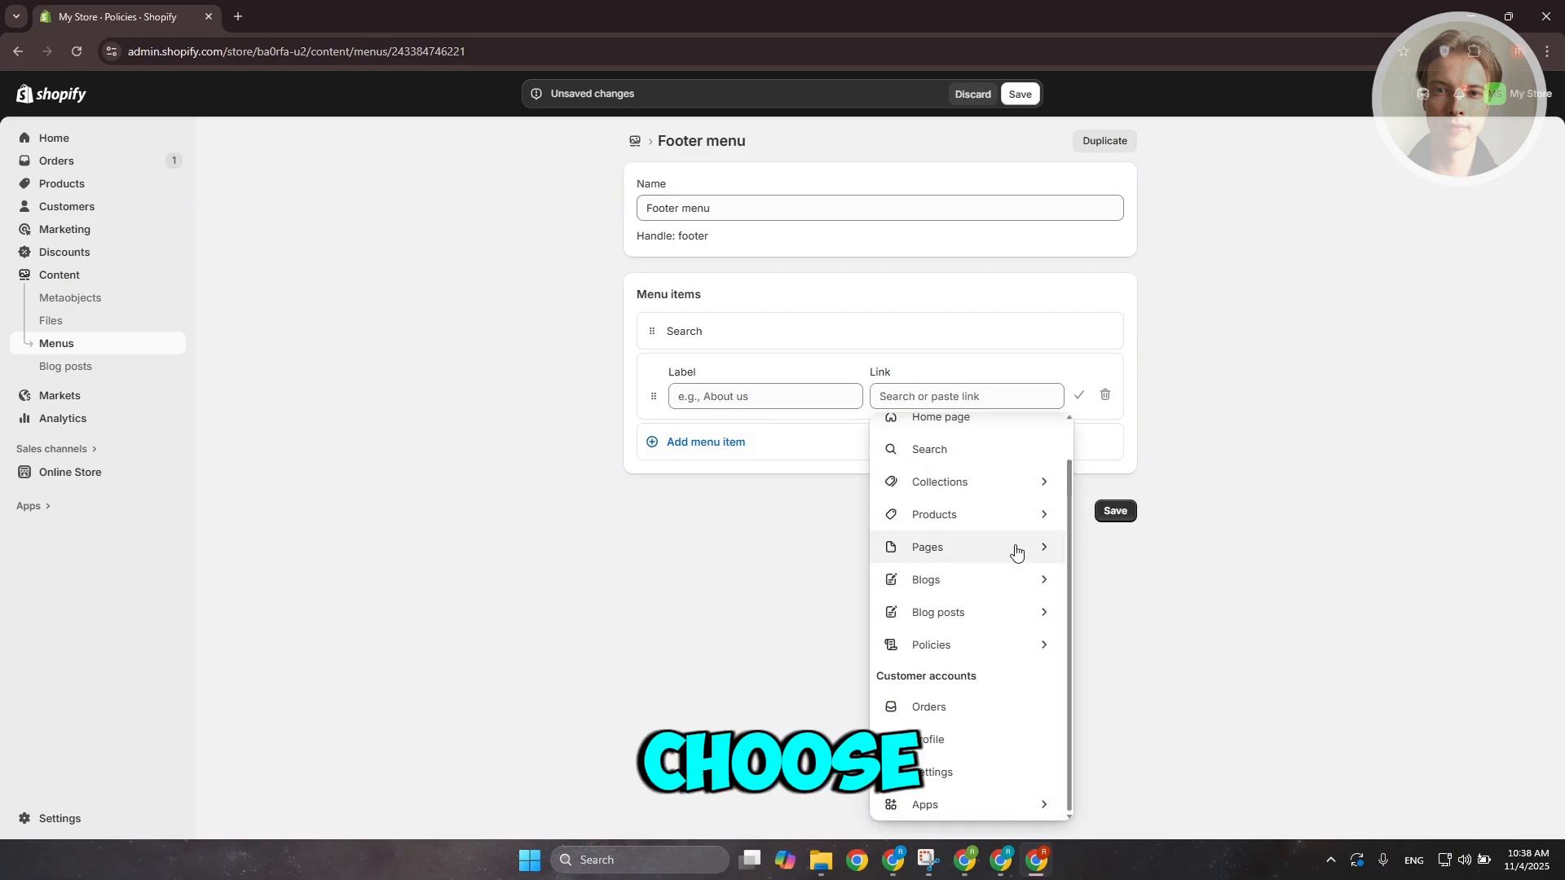
pyautogui.click(1015, 547)
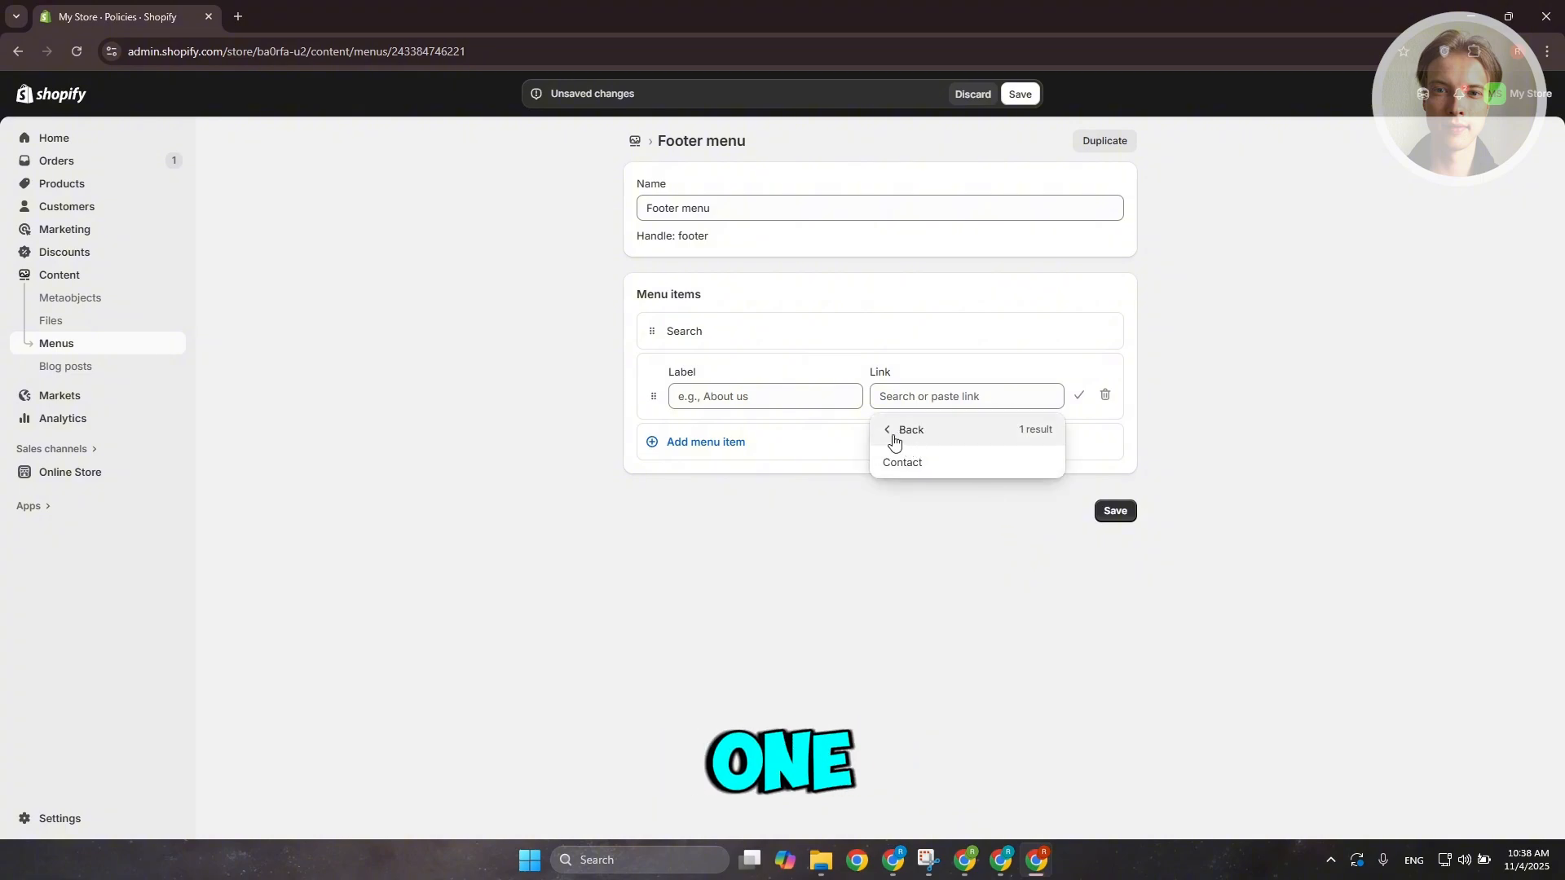
pyautogui.click(904, 464)
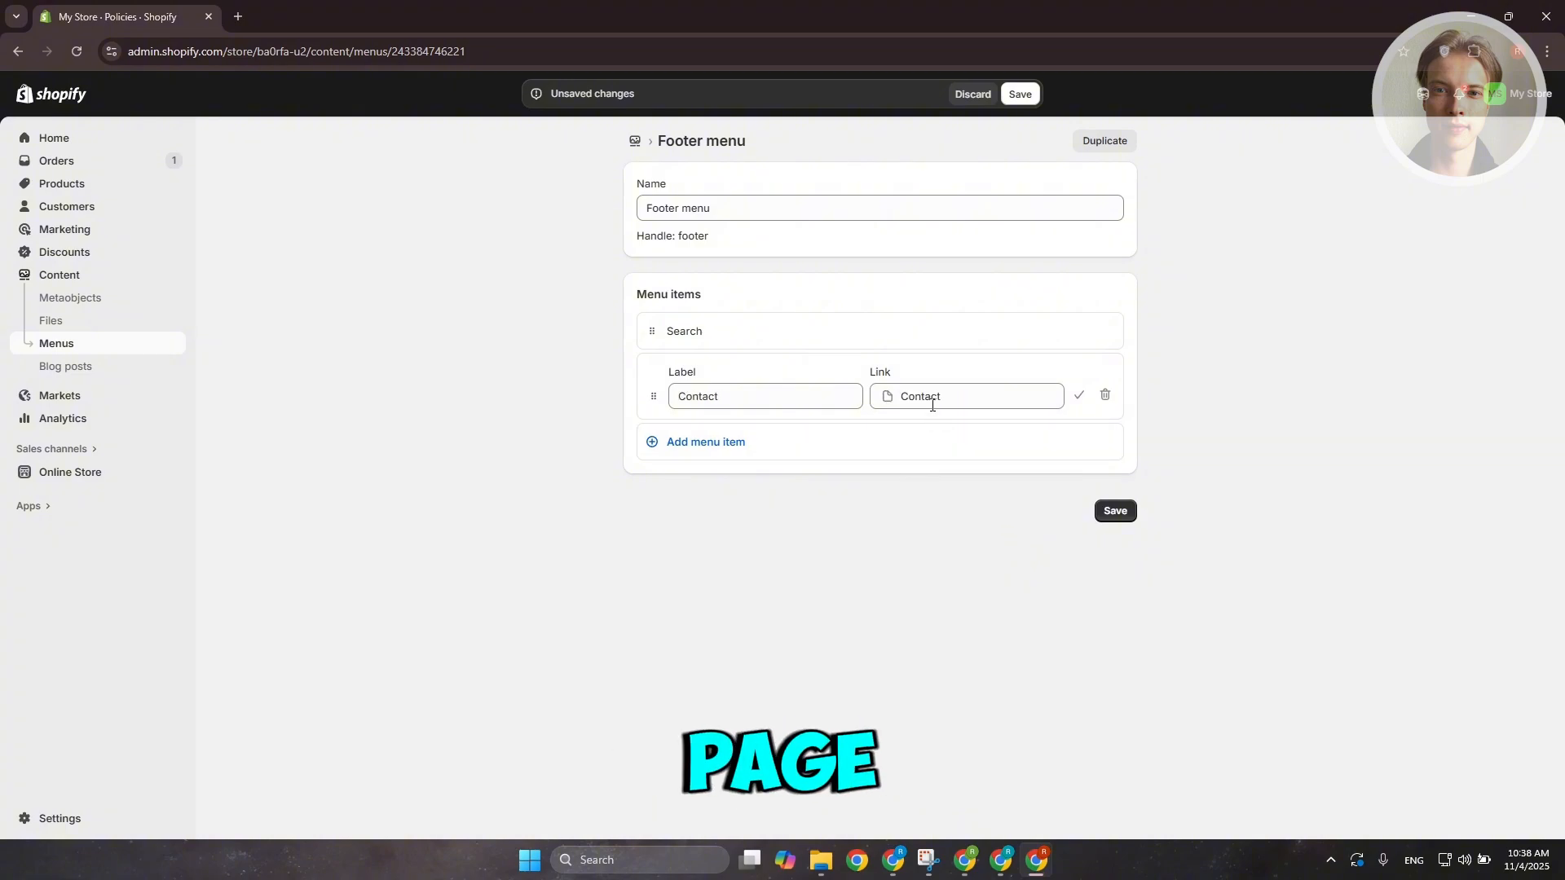
# Step: Accept the Contact item, add a menu item linking to the Refund Policy below it, and save the Footer menu
pyautogui.click(1080, 397)
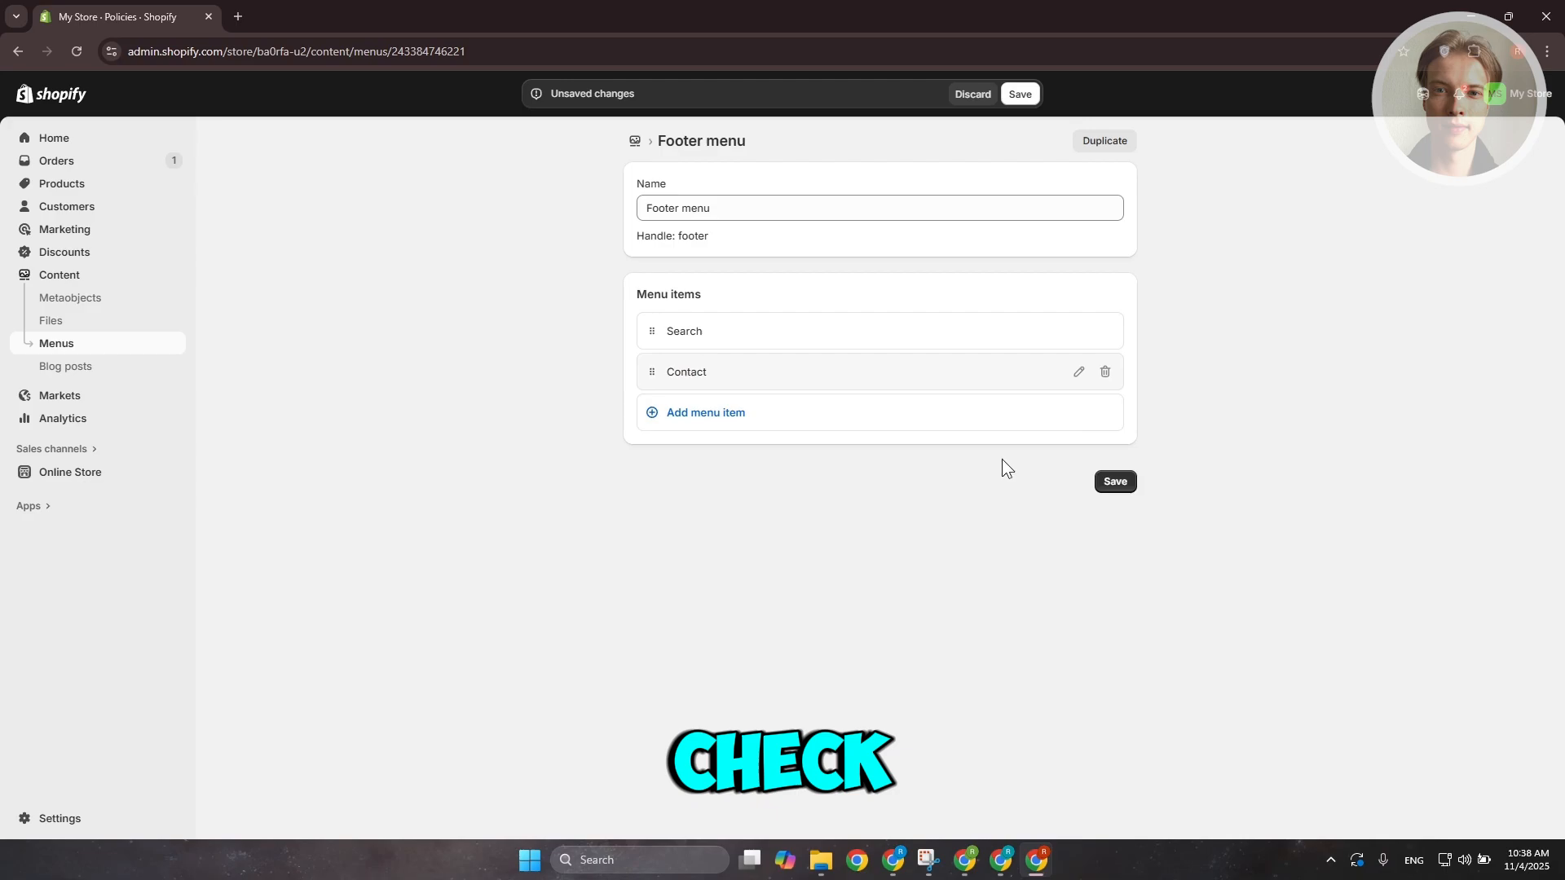
pyautogui.click(678, 414)
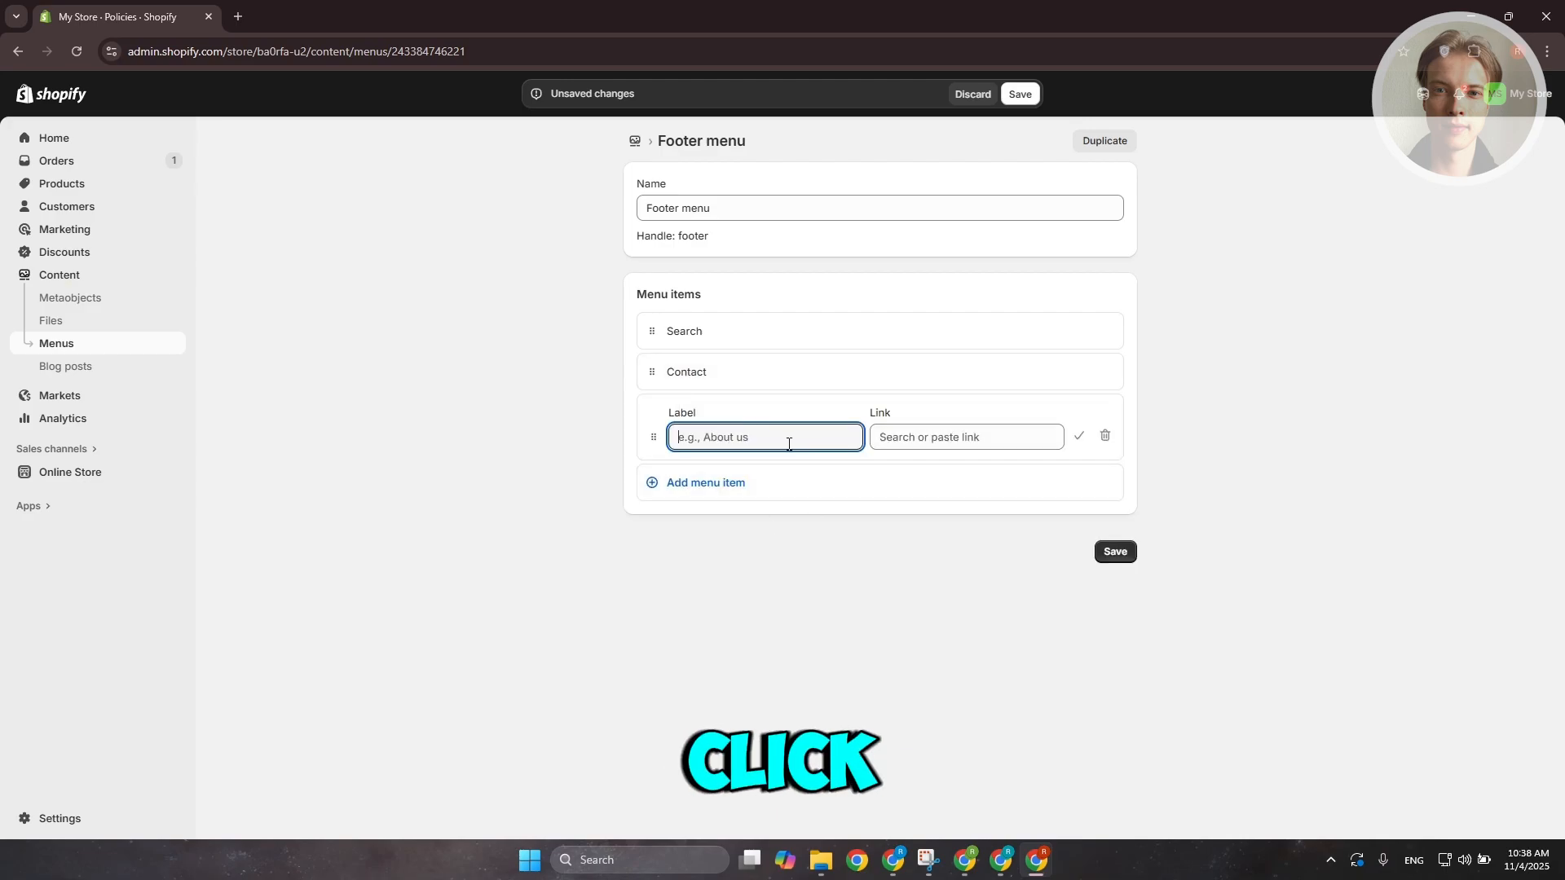
pyautogui.click(996, 440)
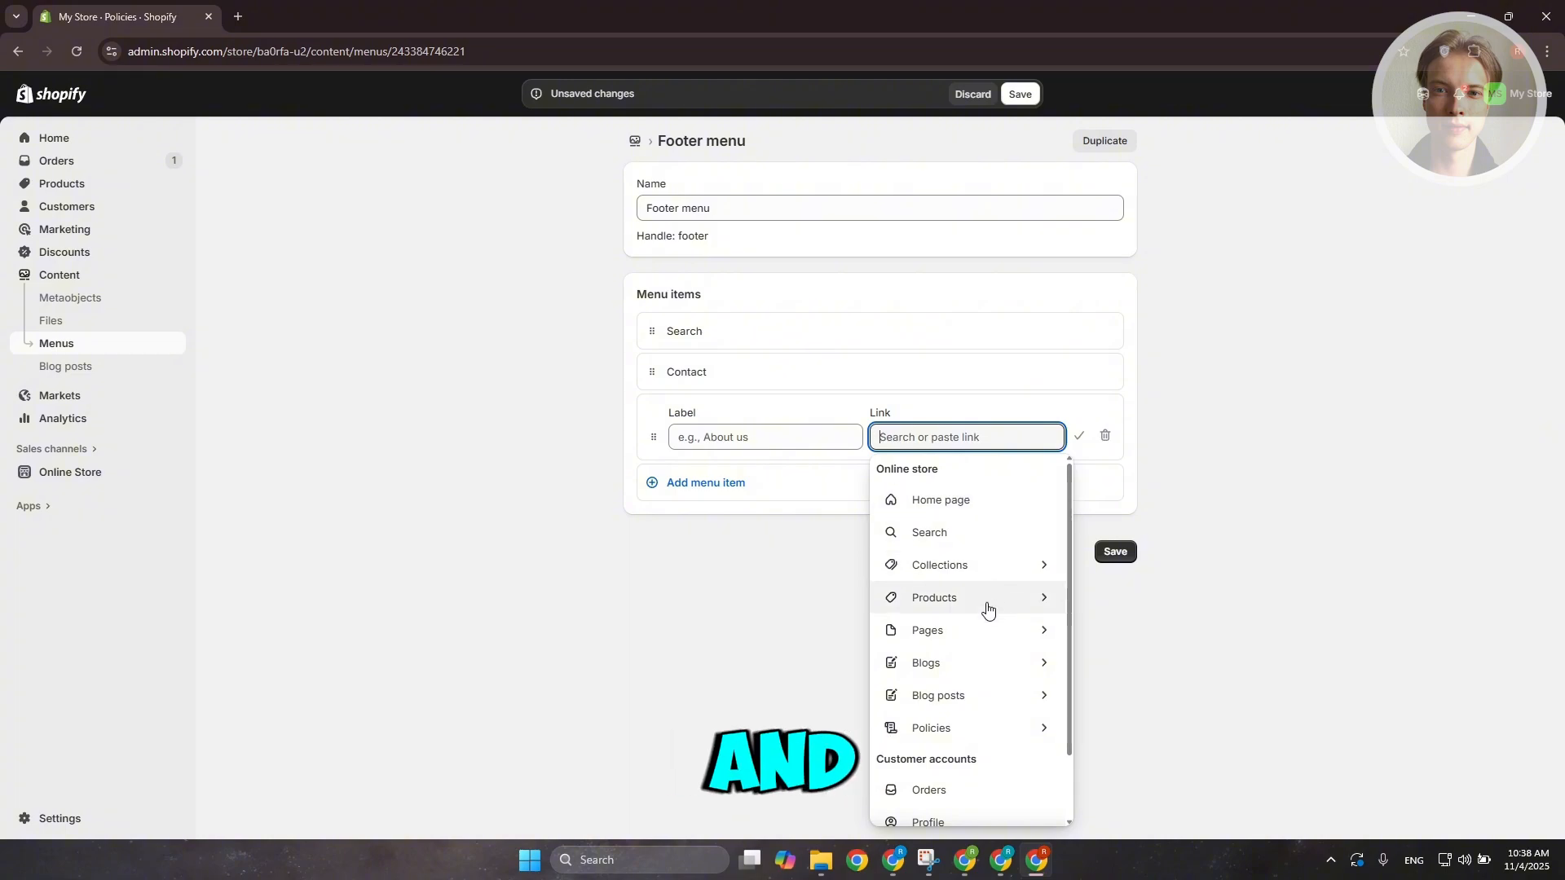
pyautogui.scroll(-1, 996, 665)
pyautogui.click(971, 652)
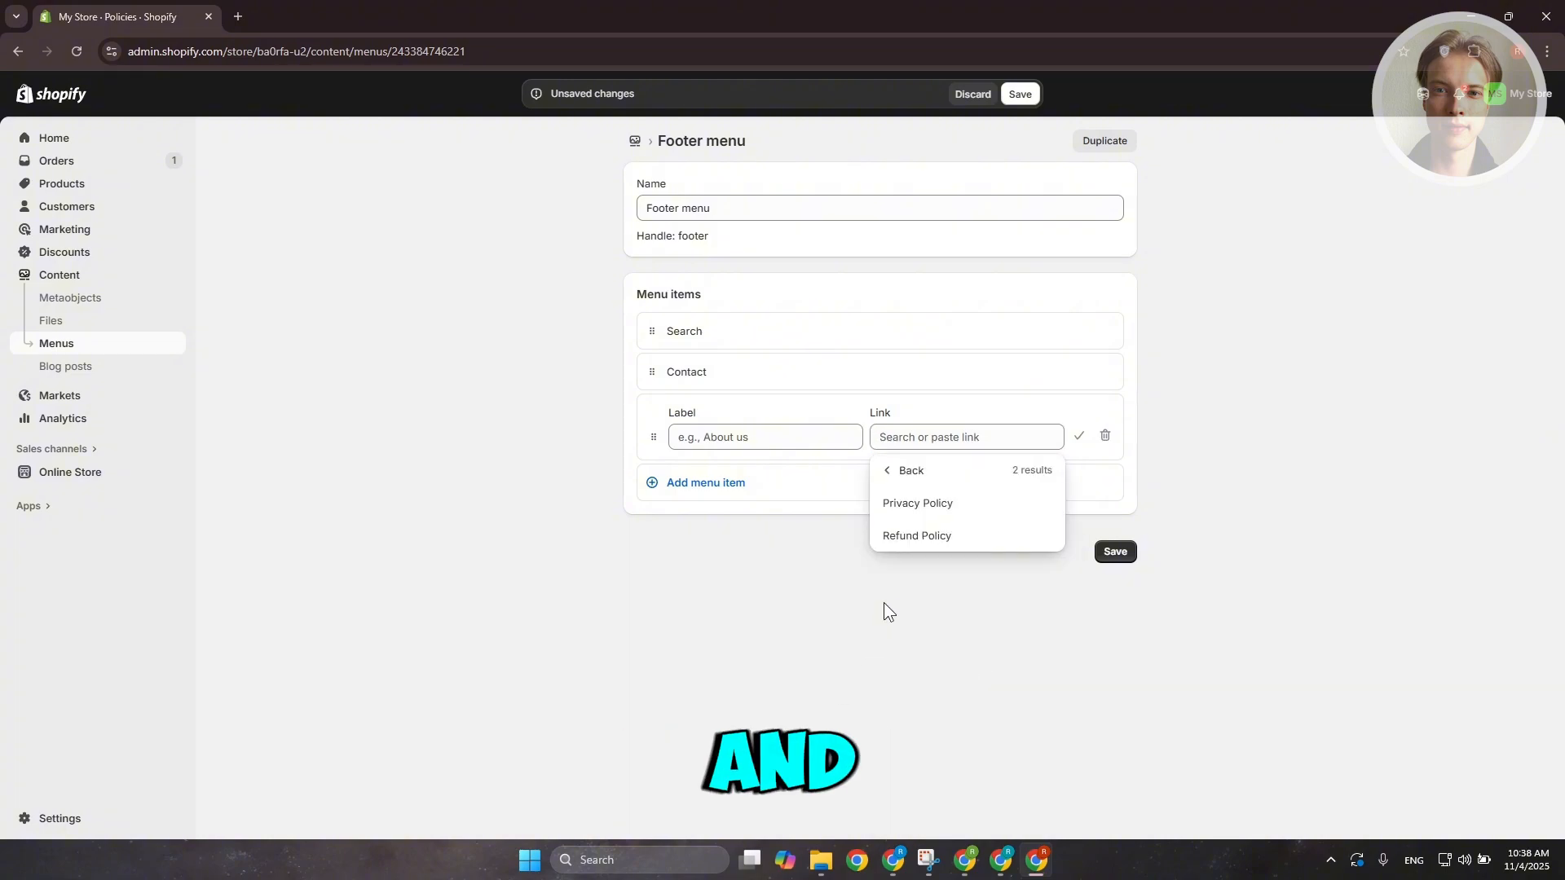
pyautogui.click(939, 540)
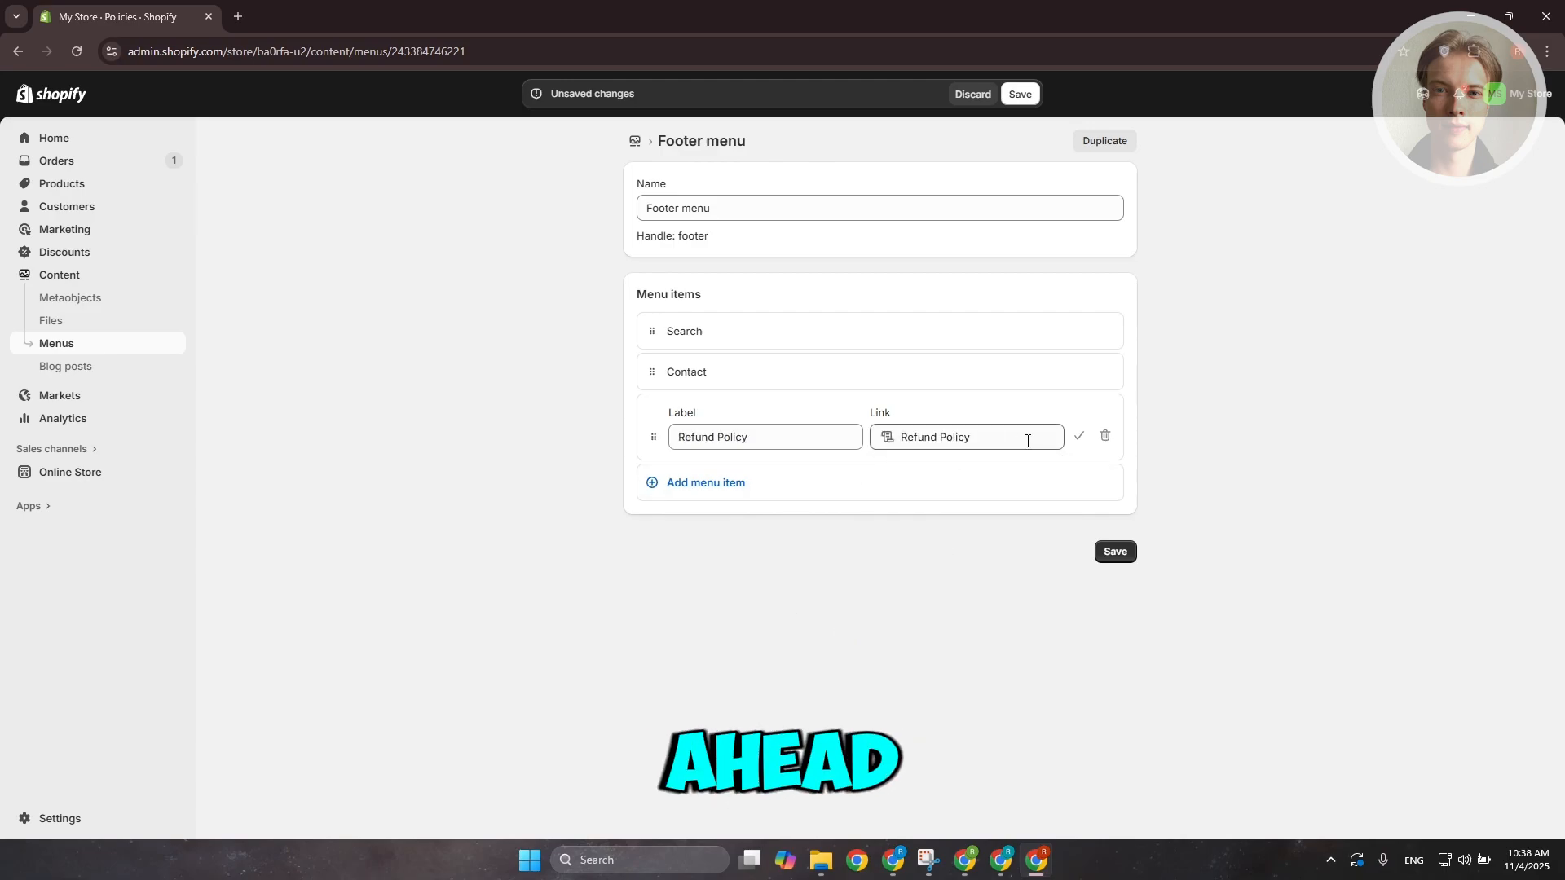
pyautogui.click(1079, 437)
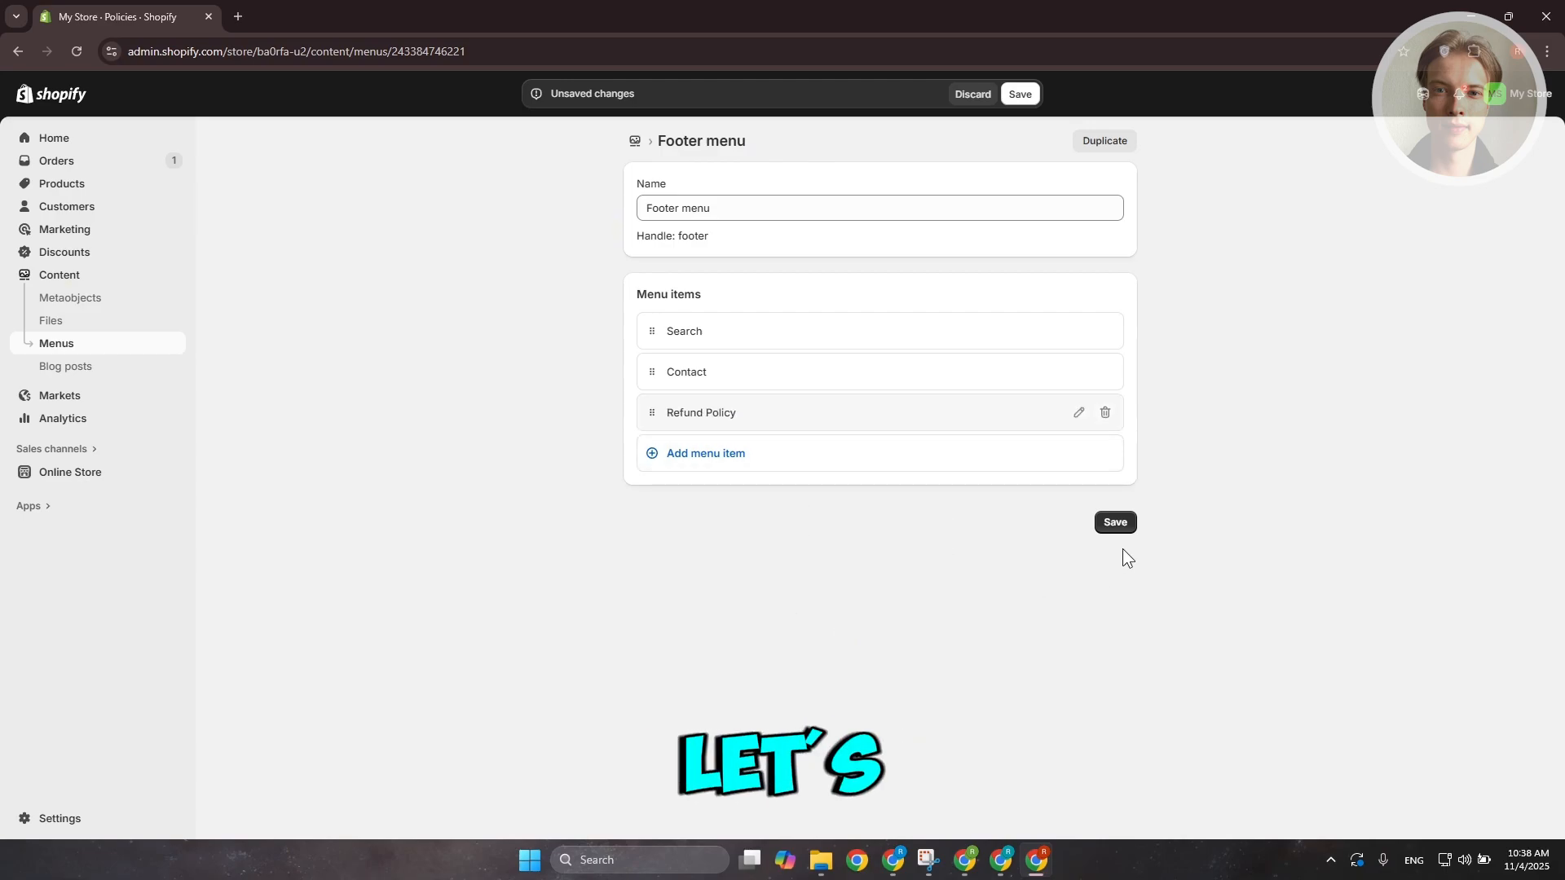
pyautogui.click(1122, 528)
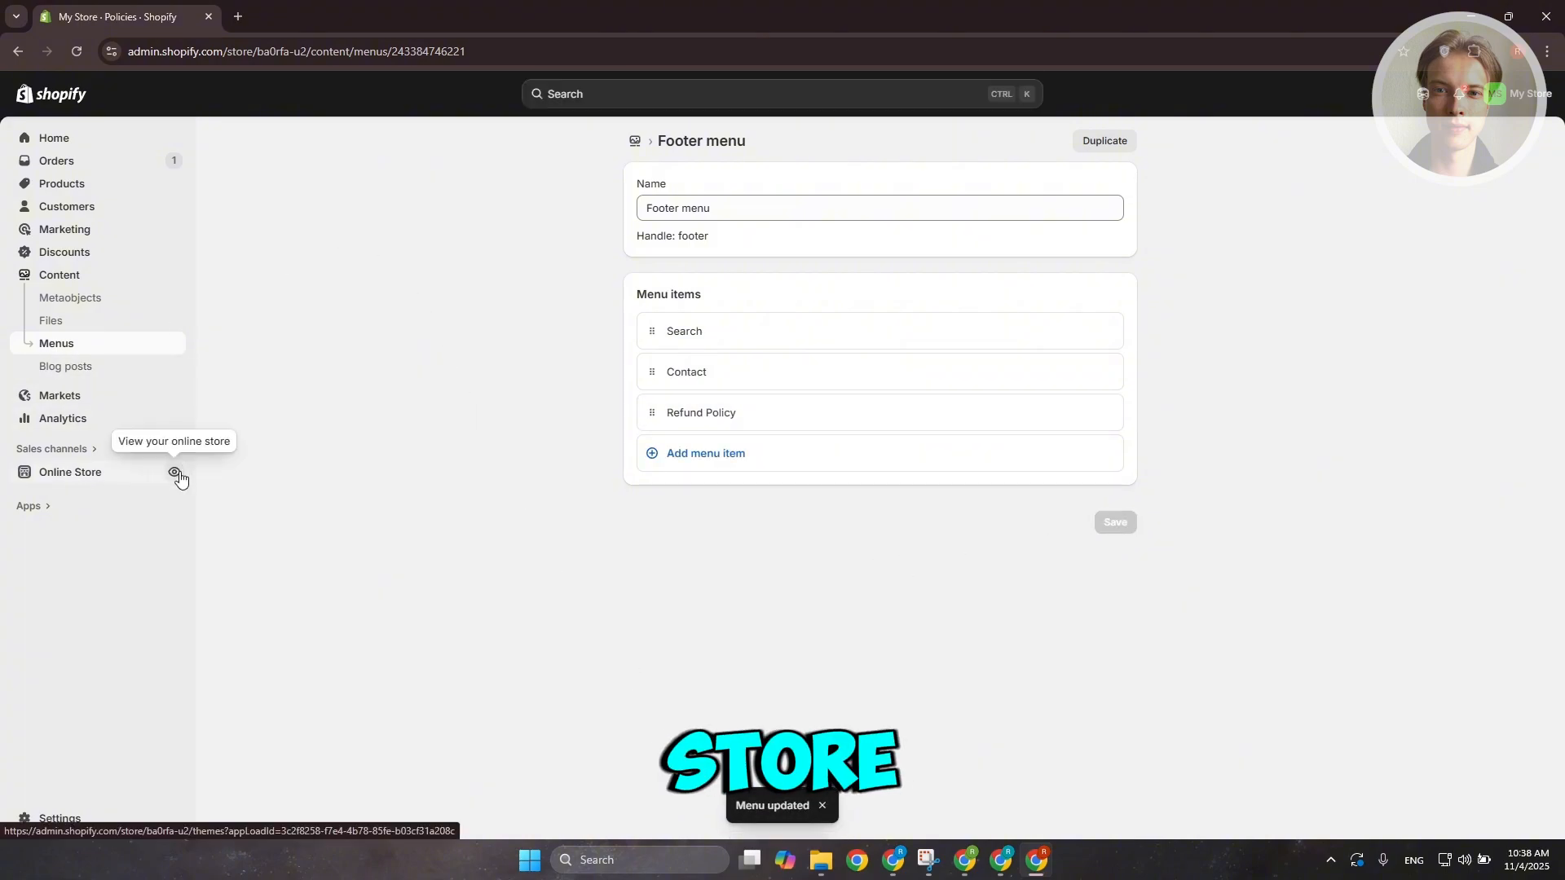
# Step: View the online store, check the footer's Quick links and the Refund policy page, and return to the Footer menu in the admin
pyautogui.click(175, 472)
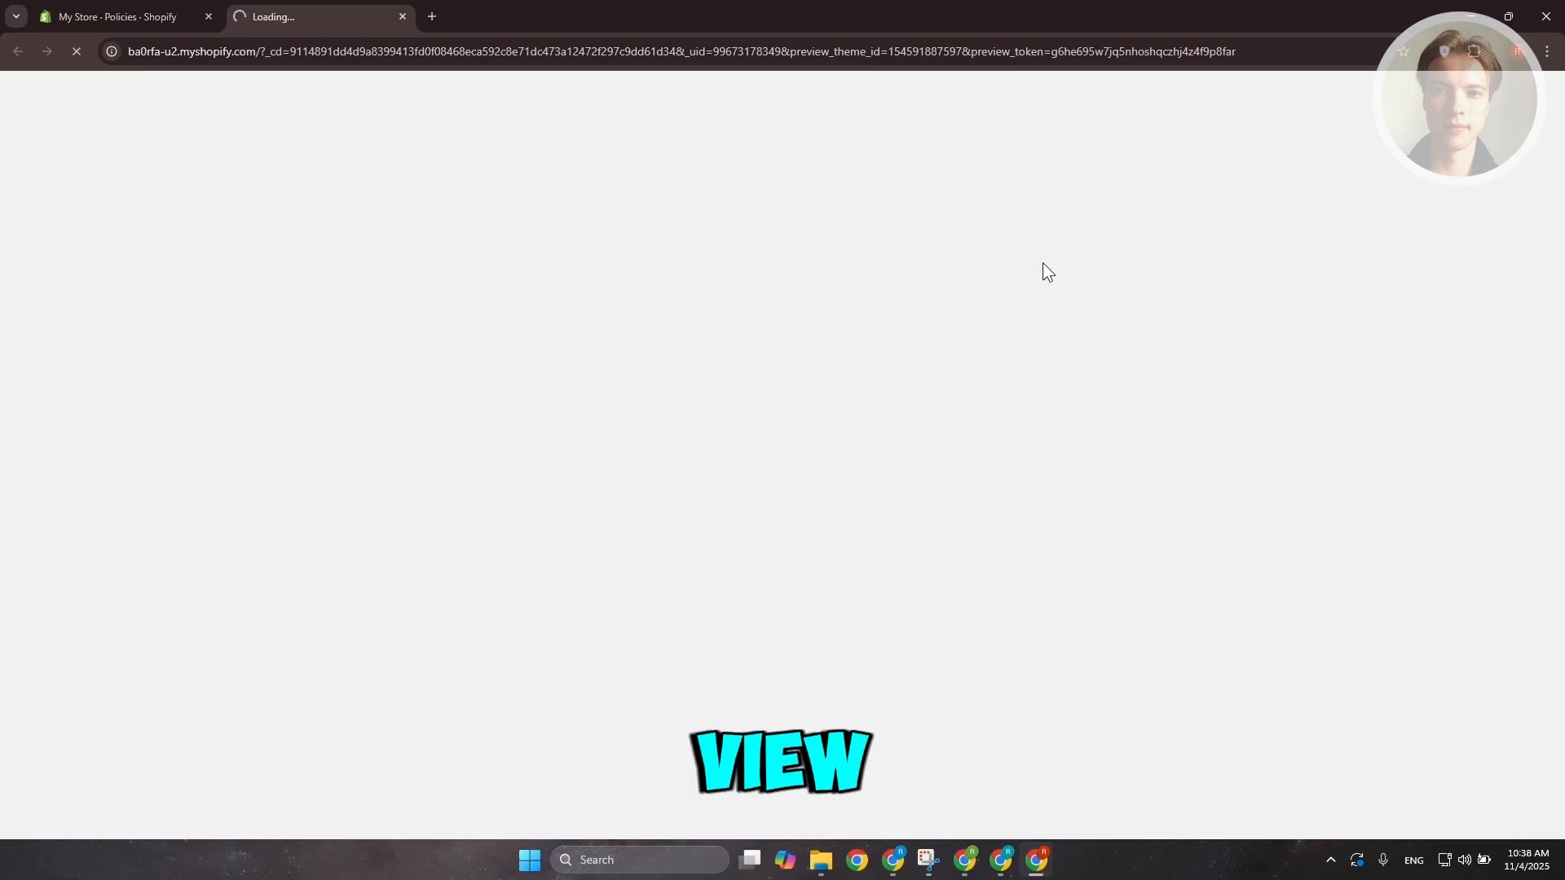
pyautogui.scroll(-15, 936, 331)
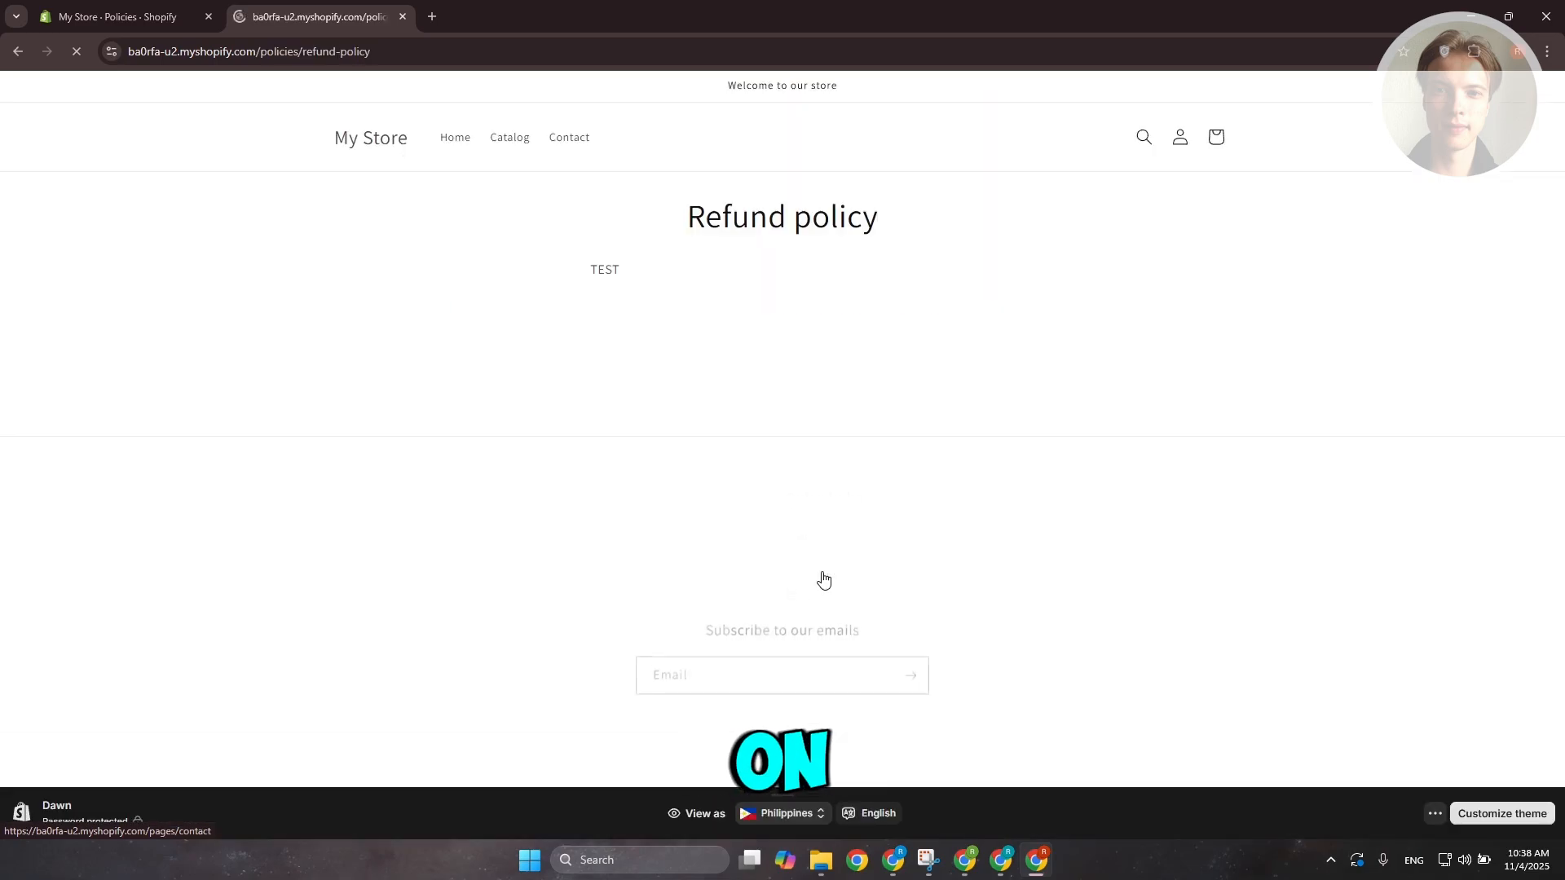
pyautogui.moveTo(574, 246); pyautogui.dragTo(753, 343)
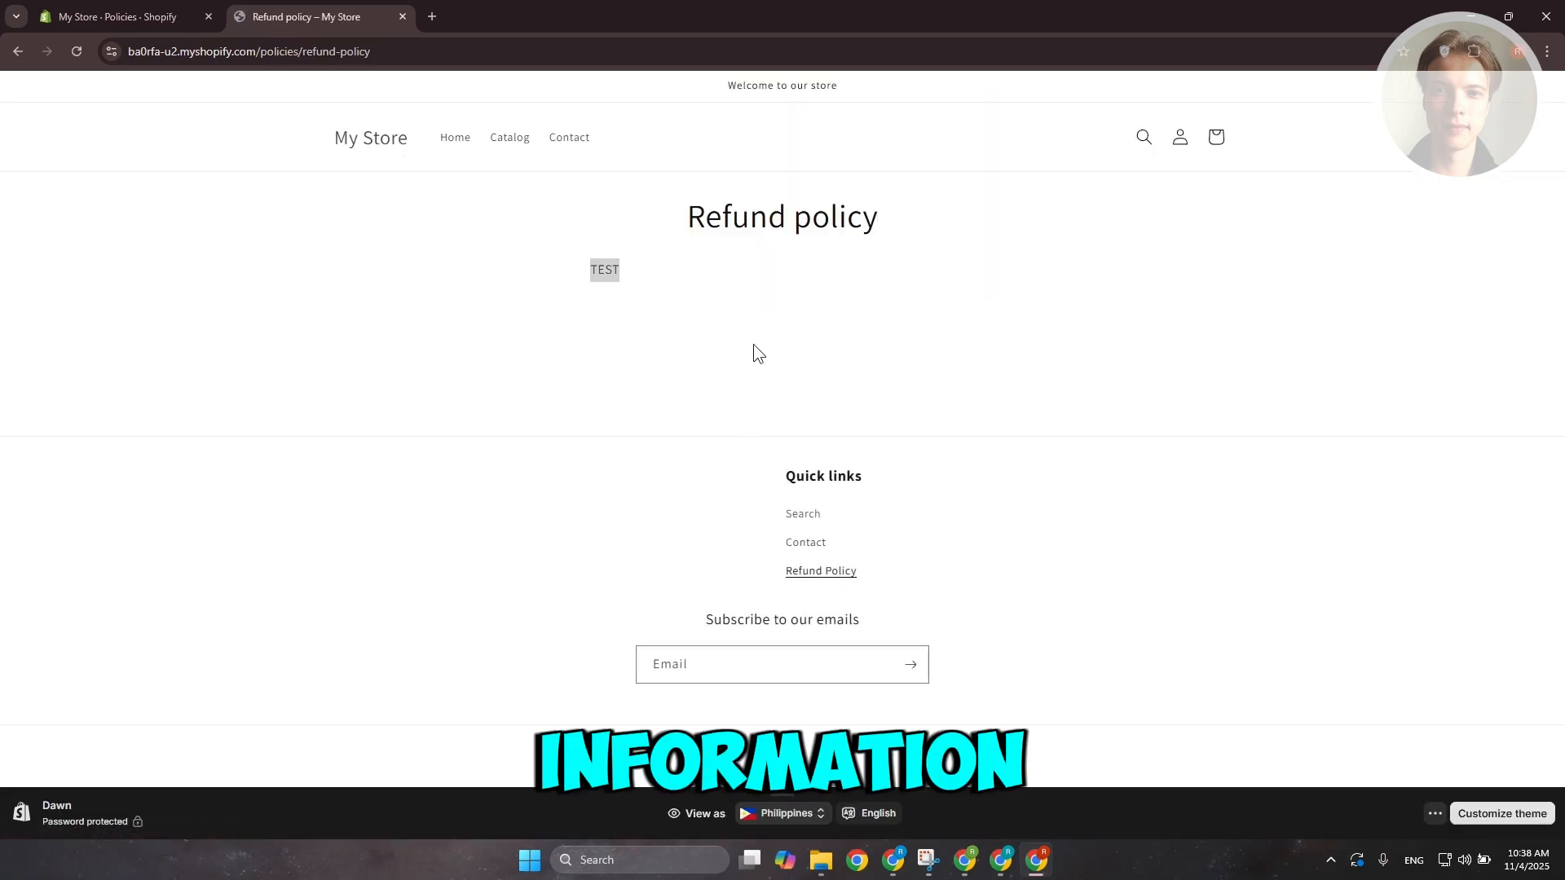
pyautogui.click(145, 4)
pyautogui.click(311, 11)
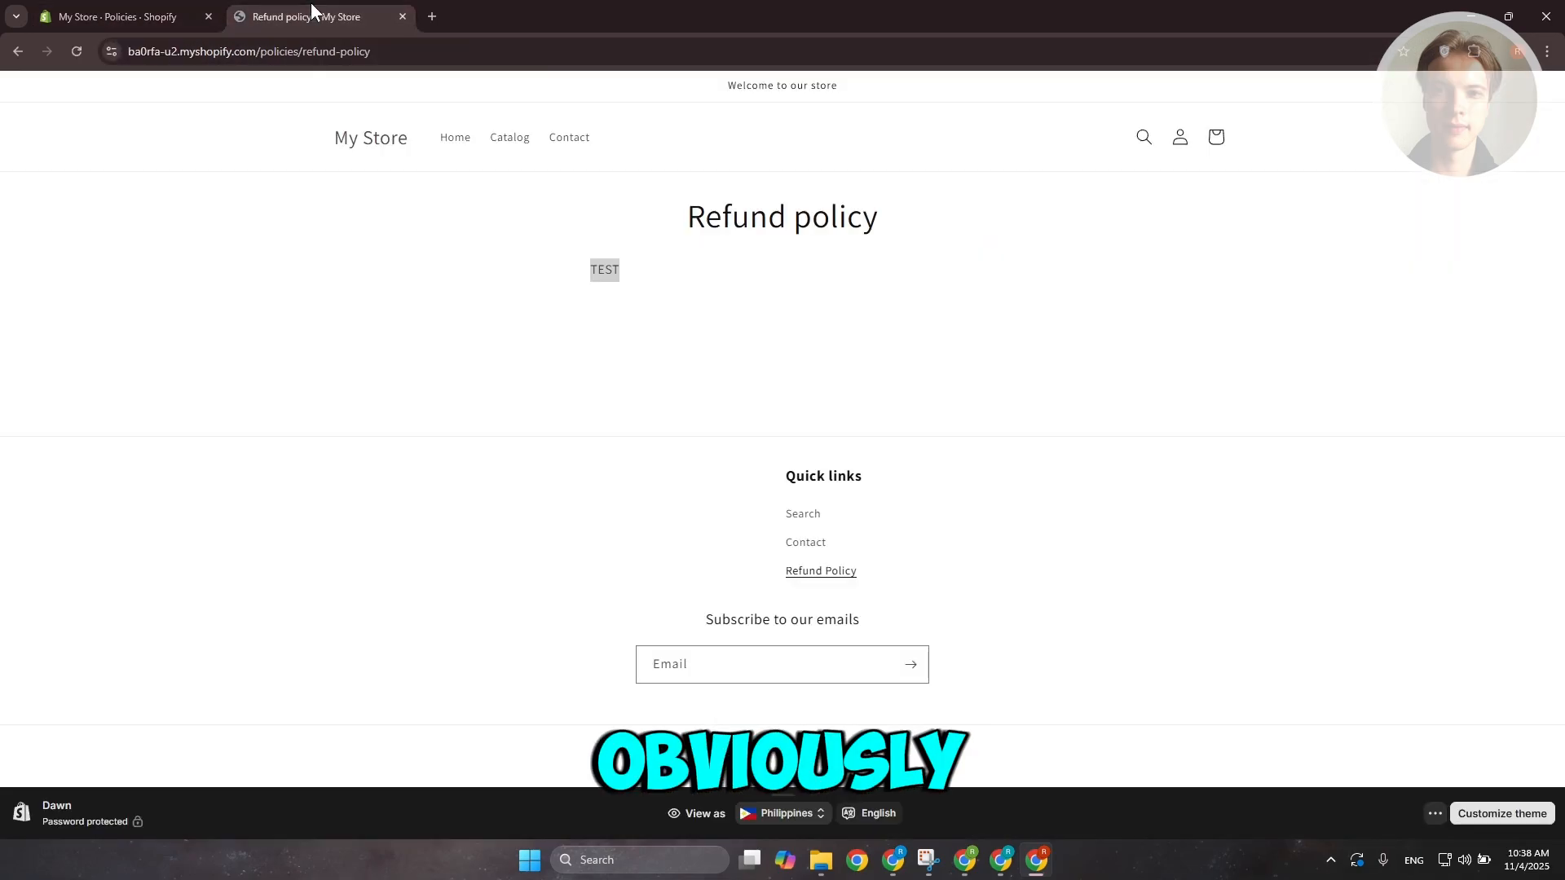
pyautogui.click(23, 50)
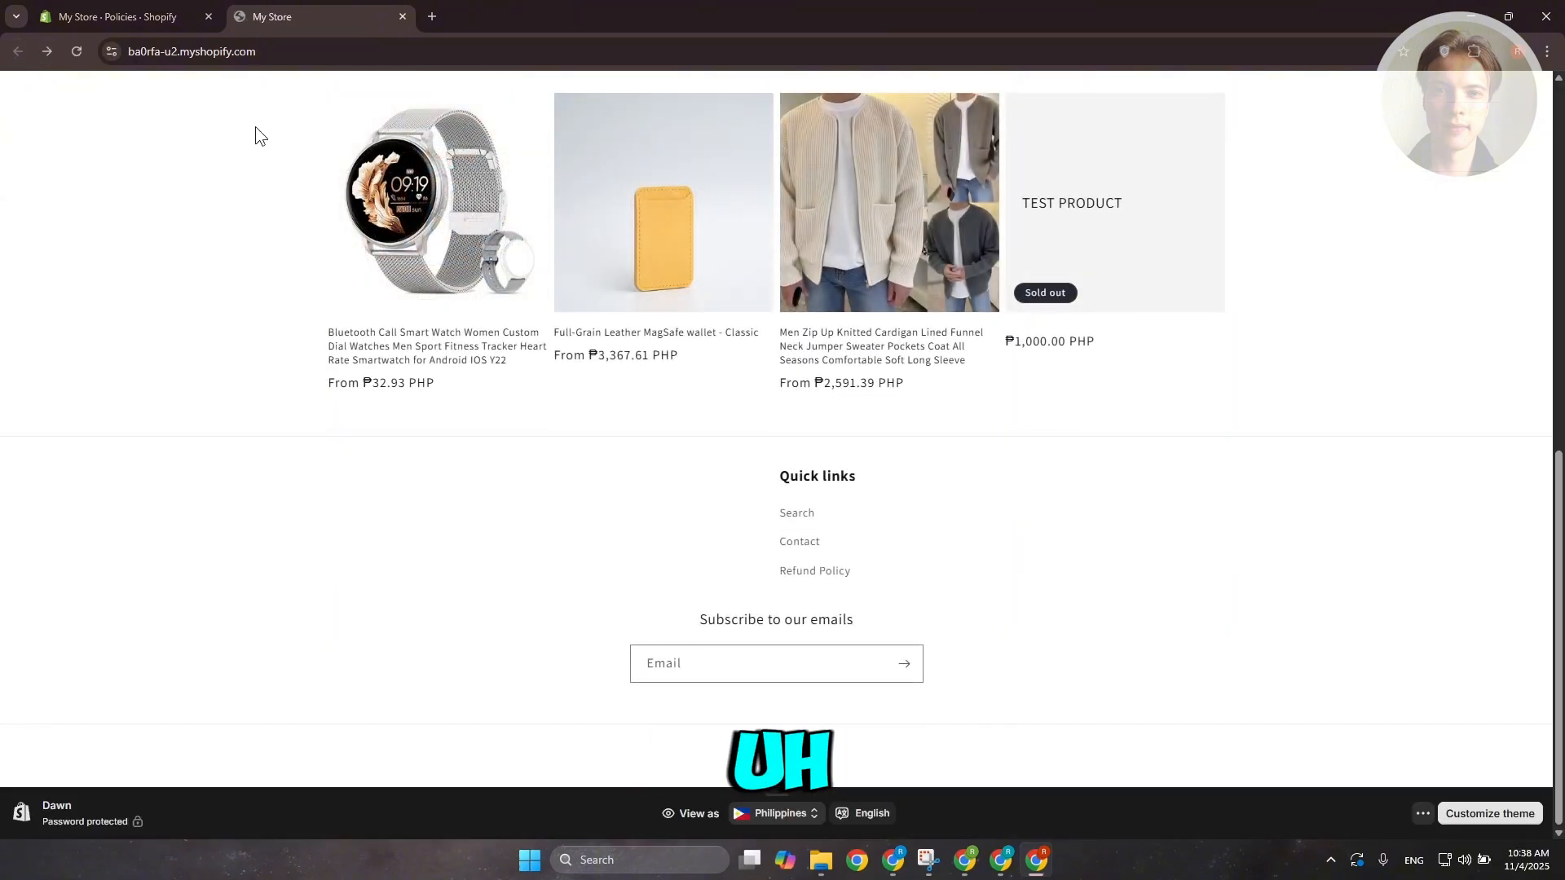
pyautogui.click(124, 14)
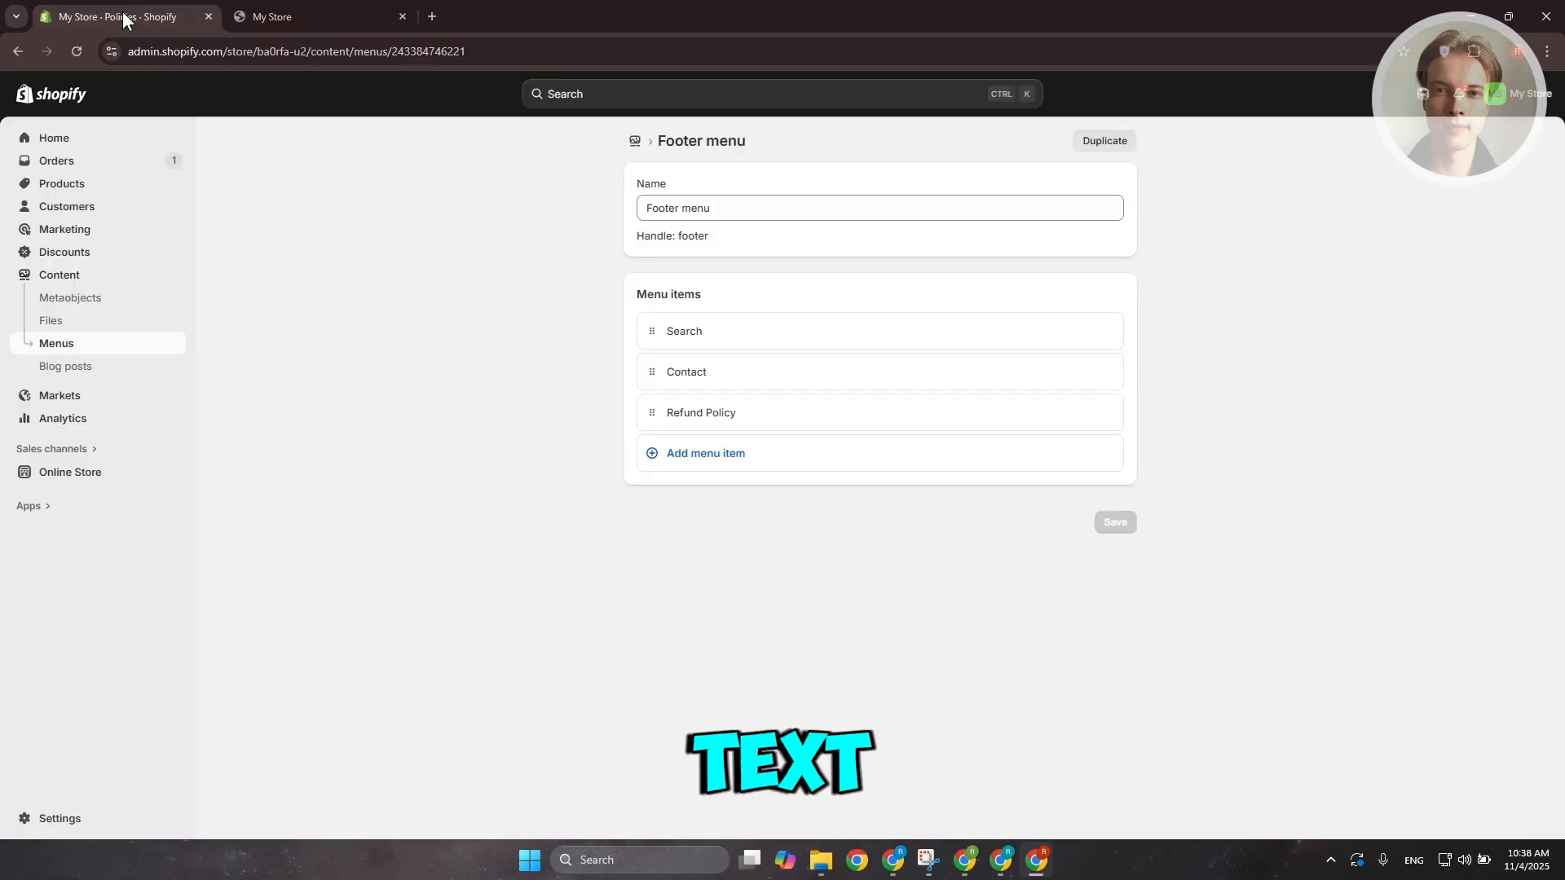